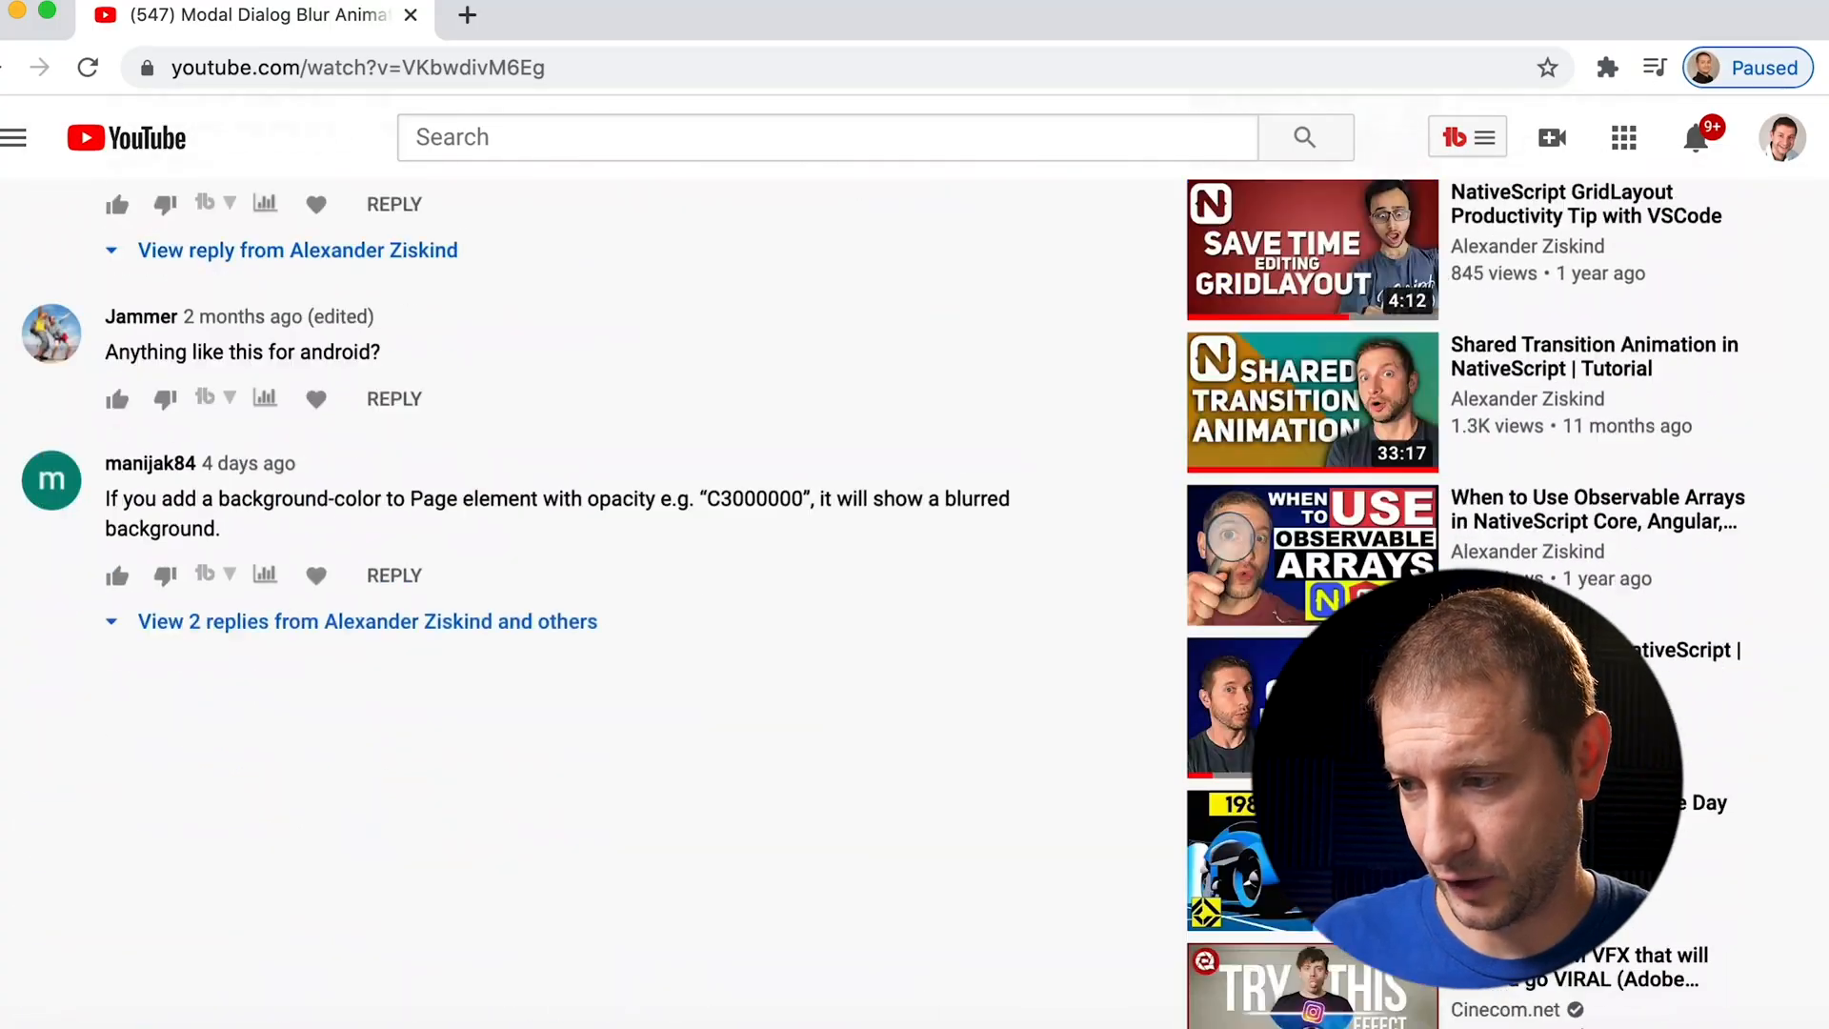
pyautogui.scroll(-1, 346, 303)
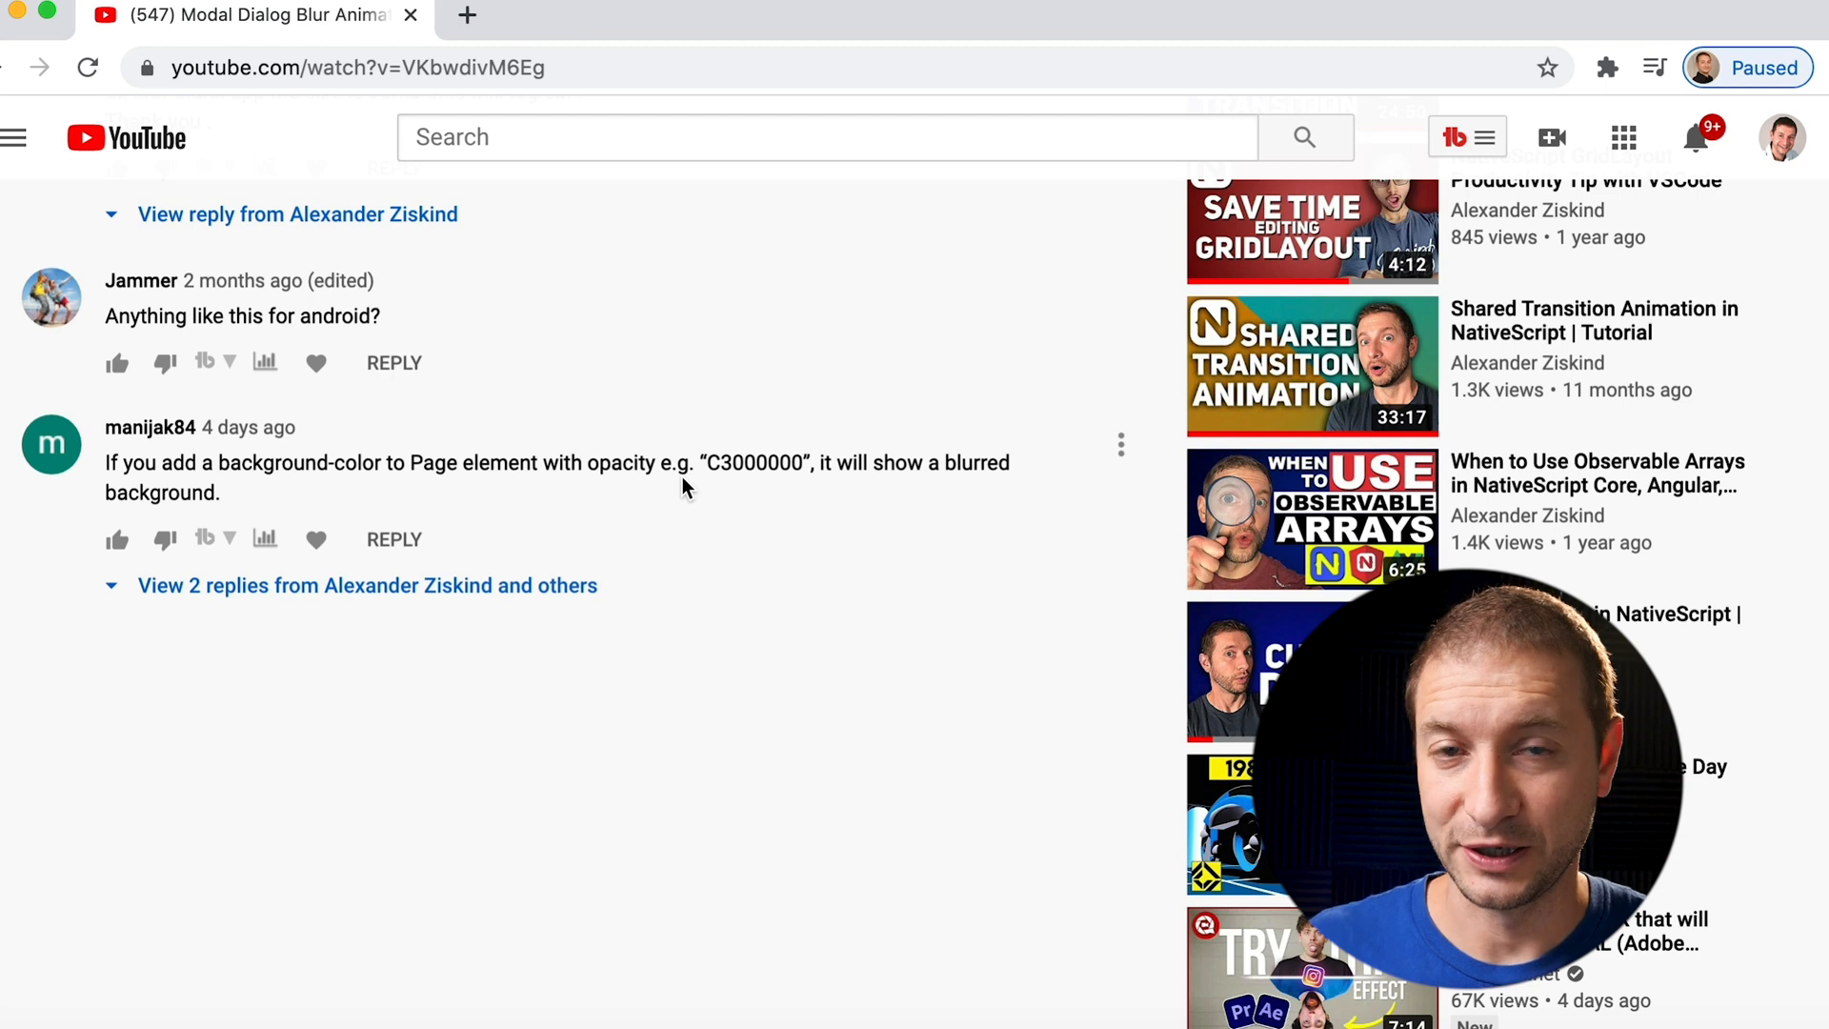
pyautogui.scroll(8, 721, 531)
pyautogui.scroll(8, 785, 555)
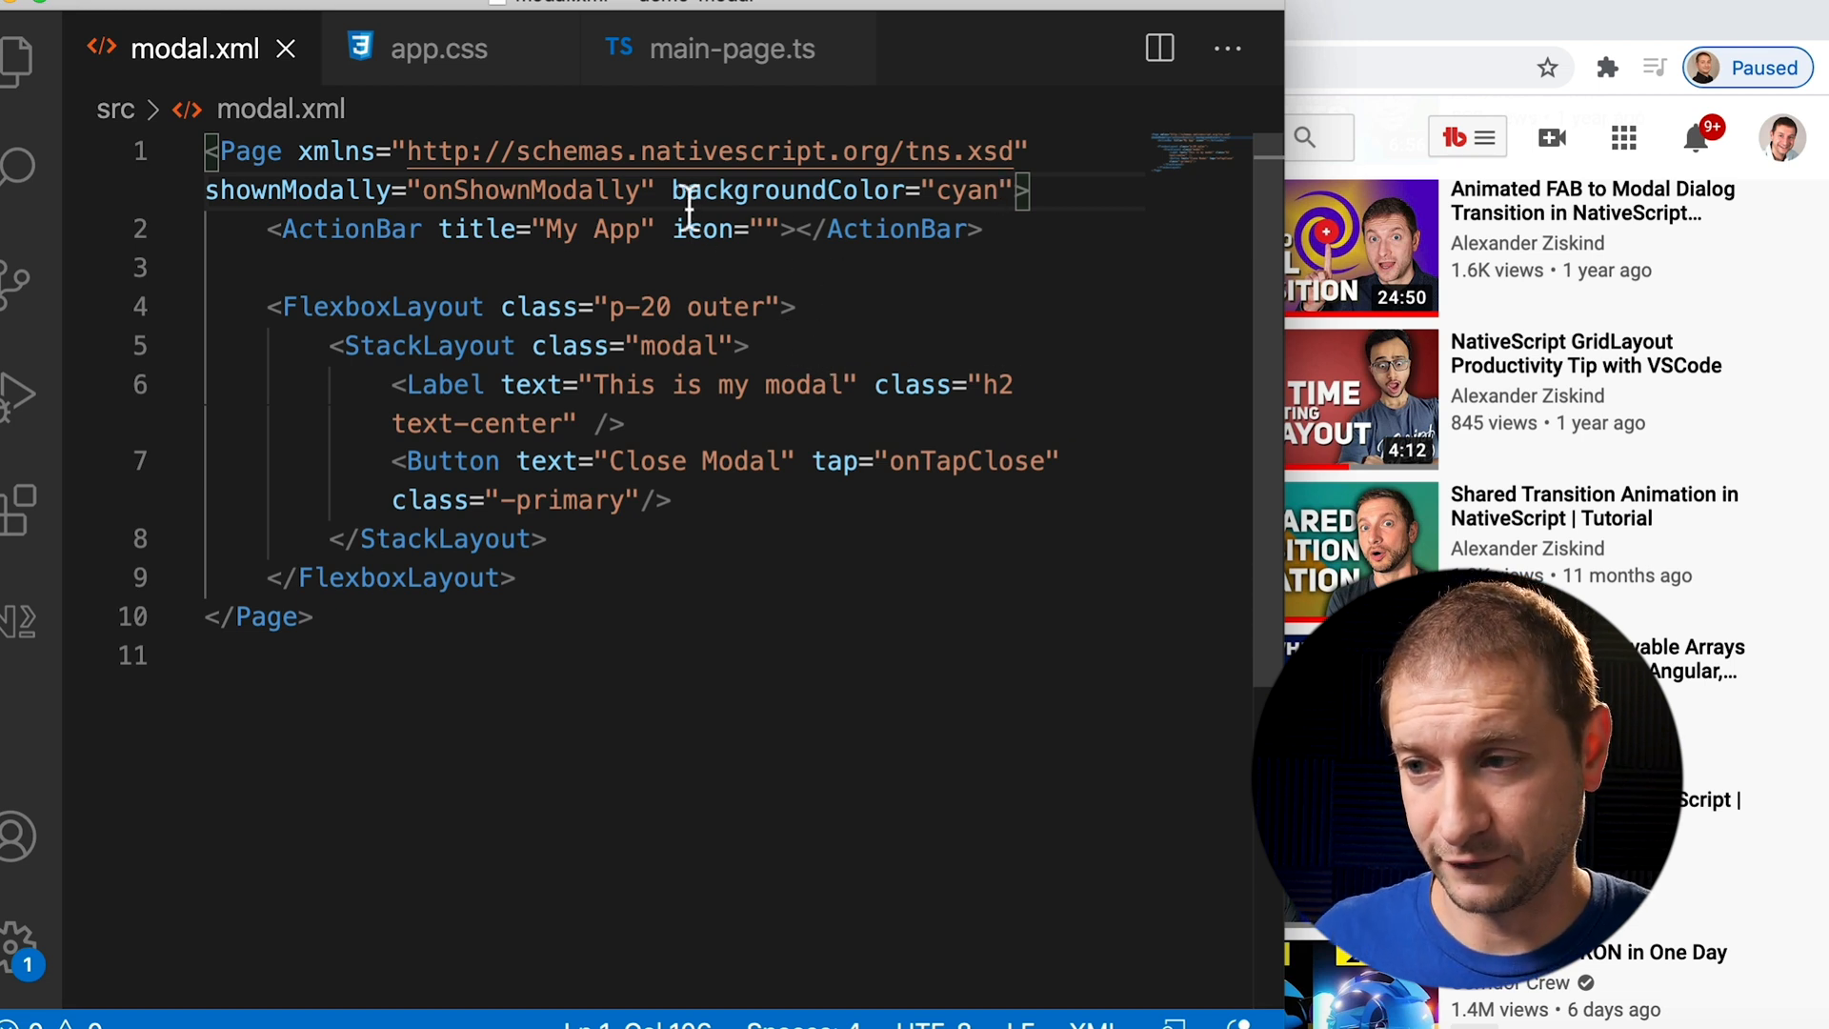
# - Highlight the backgroundColor="cyan" attribute on the modal Page tag
pyautogui.moveTo(671, 190); pyautogui.dragTo(1008, 189)
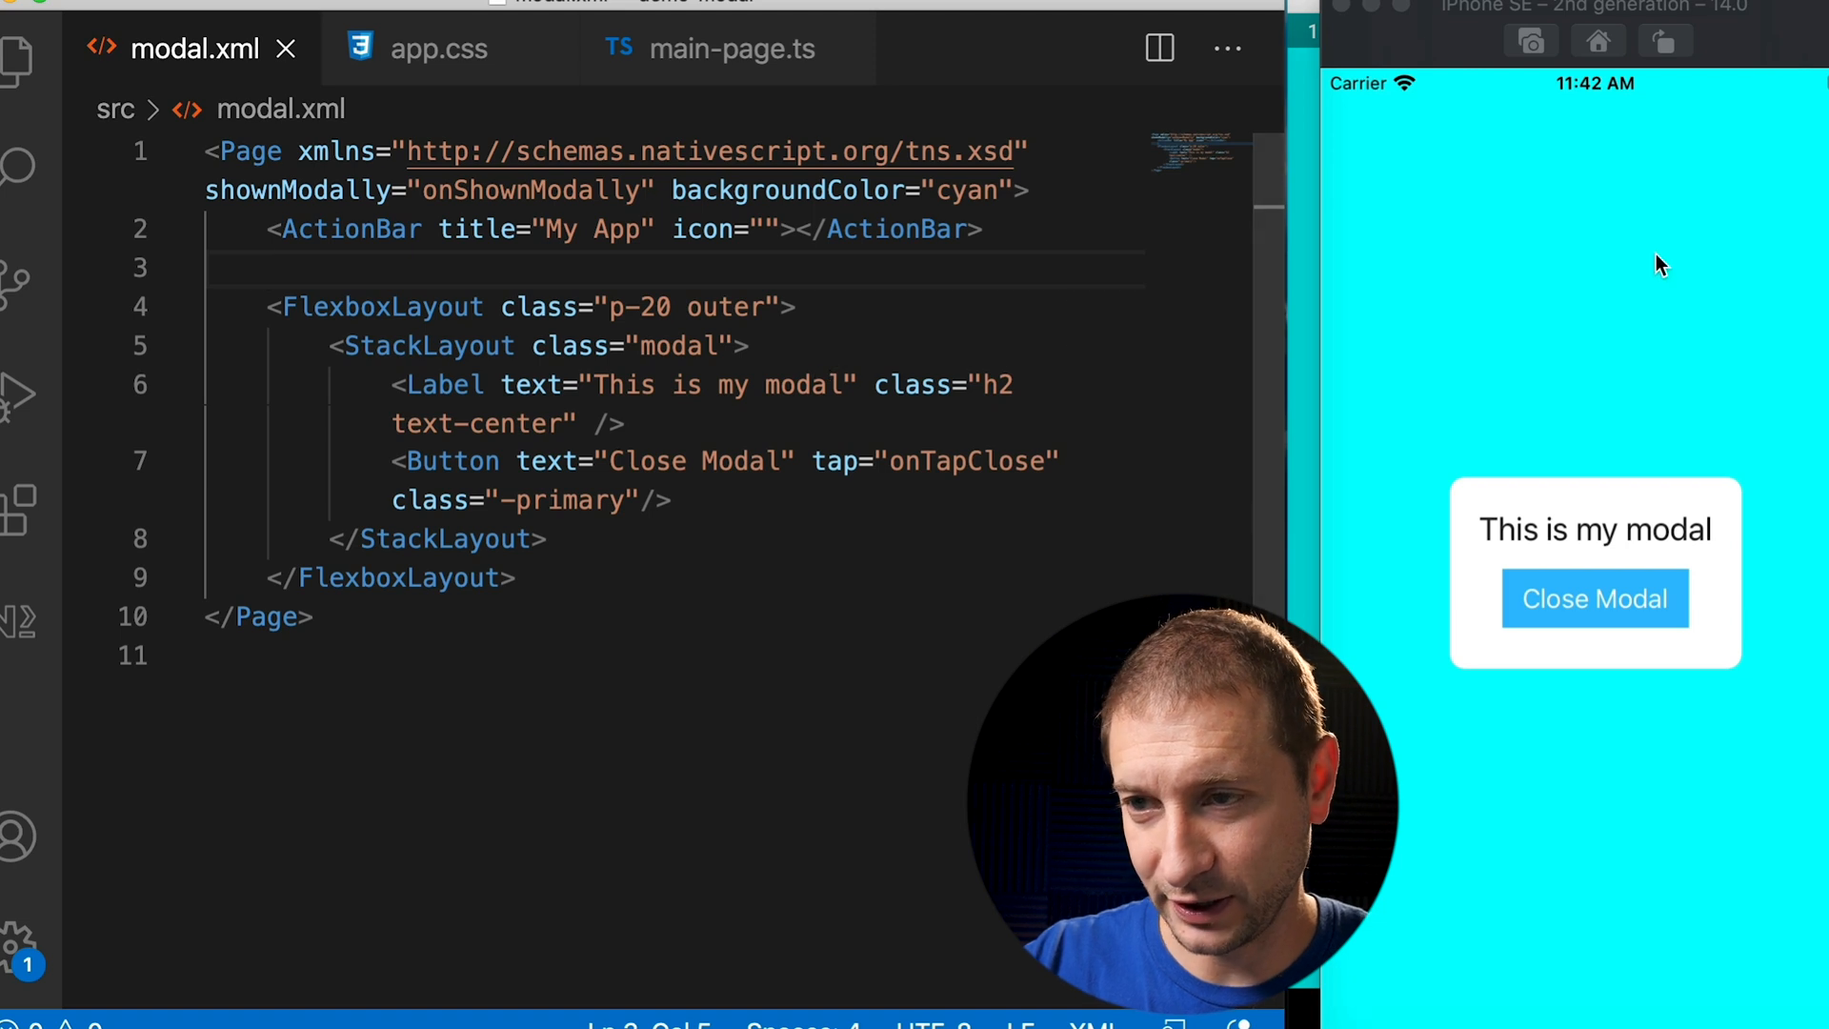
# - Close the modal on Android and iPhone, then reopen the cyan modal on iPhone
pyautogui.press('super+Tab')
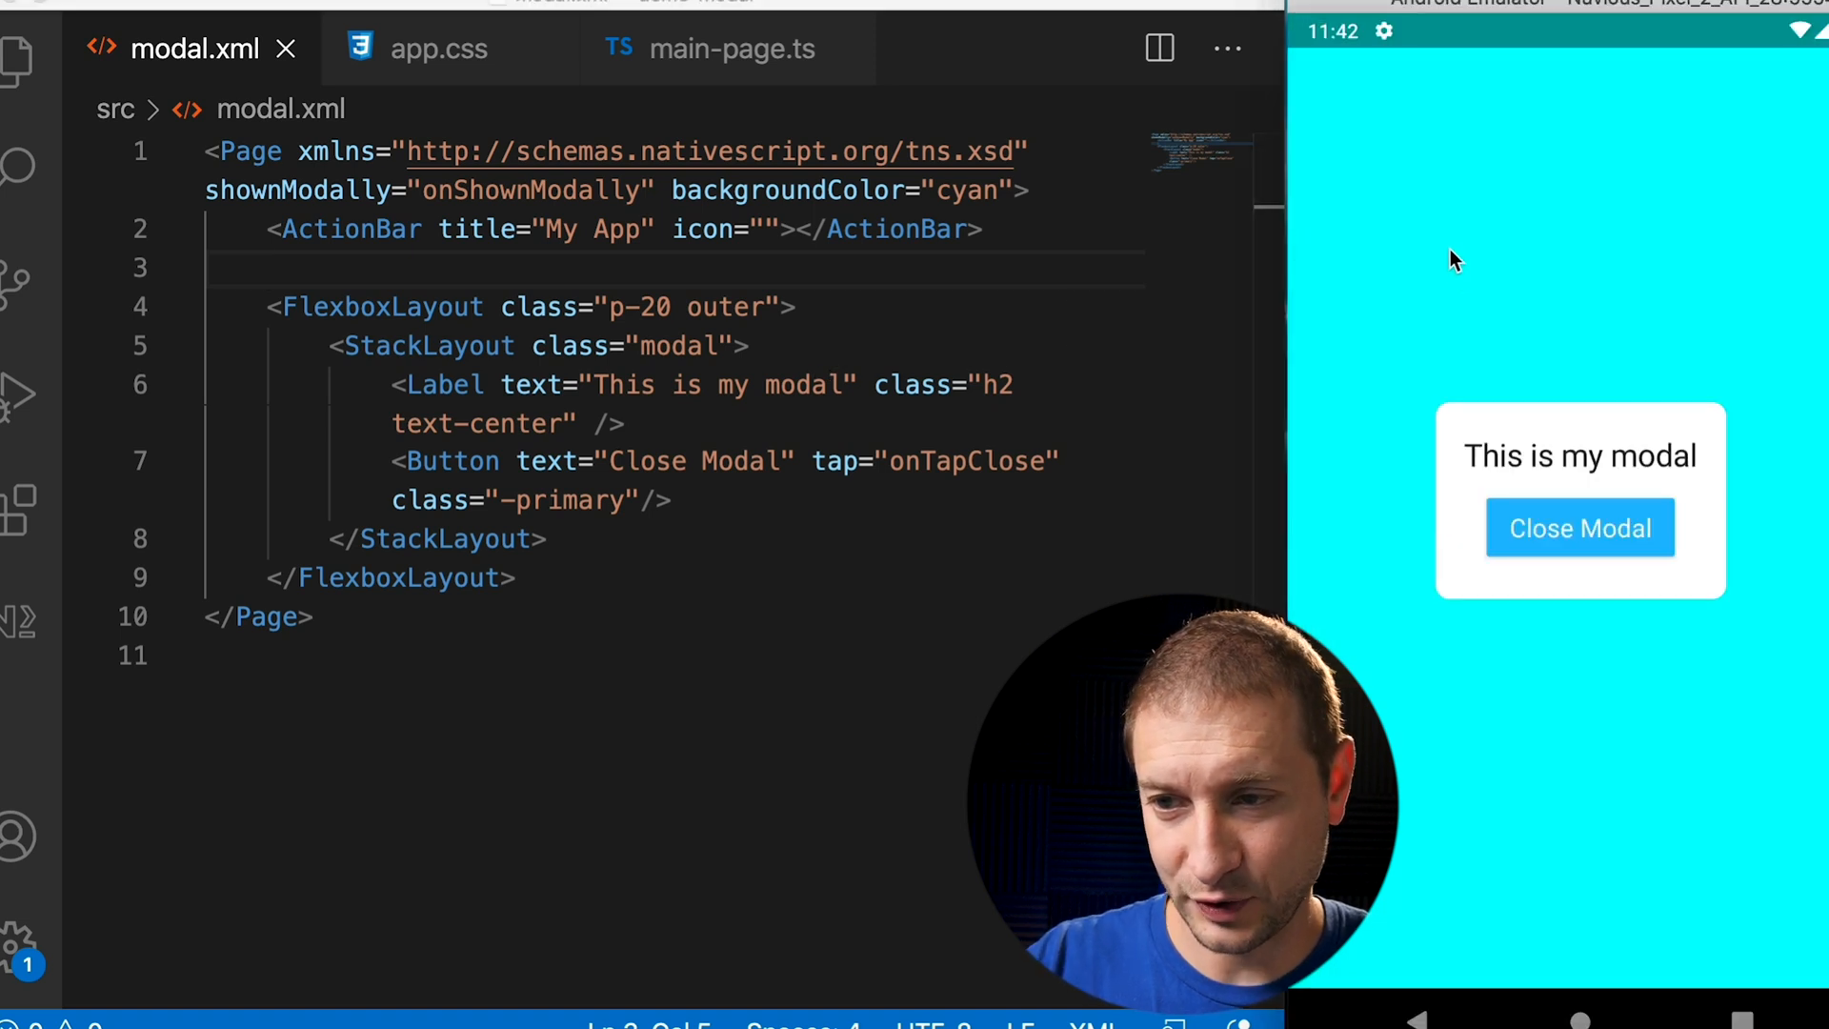
pyautogui.click(1572, 529)
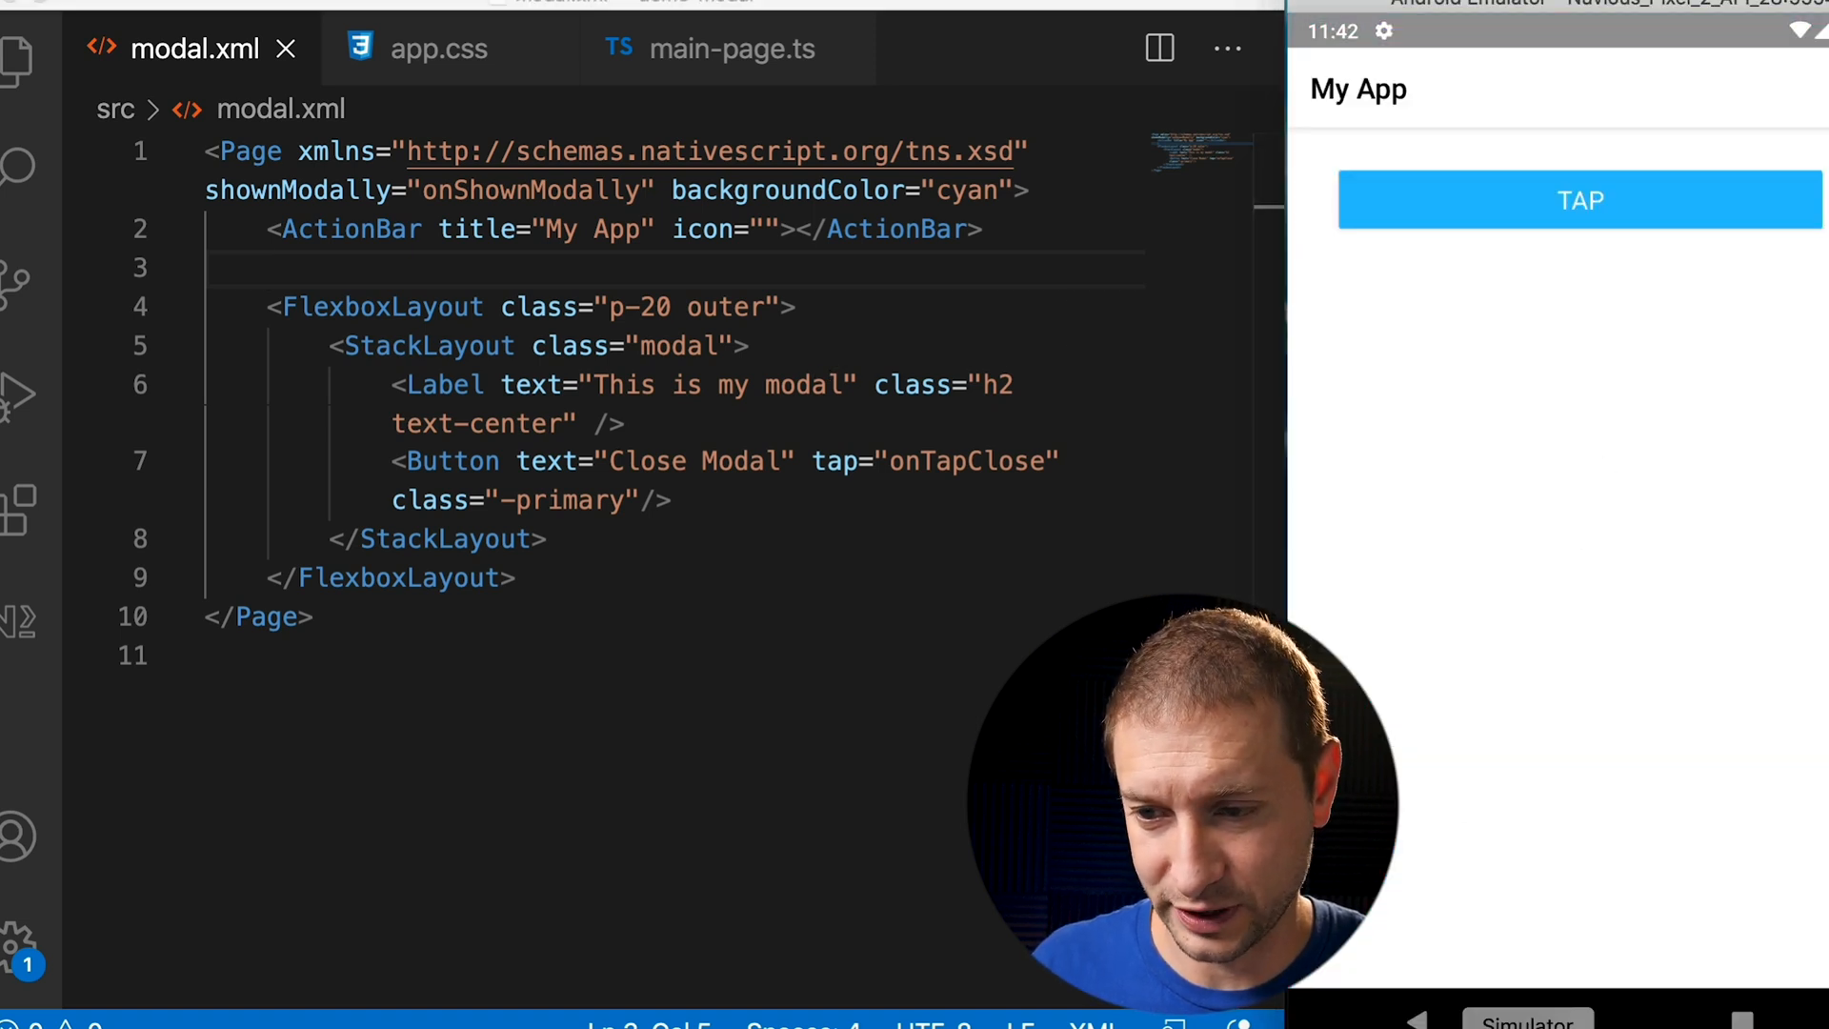
pyautogui.press('super+Tab')
pyautogui.click(1600, 597)
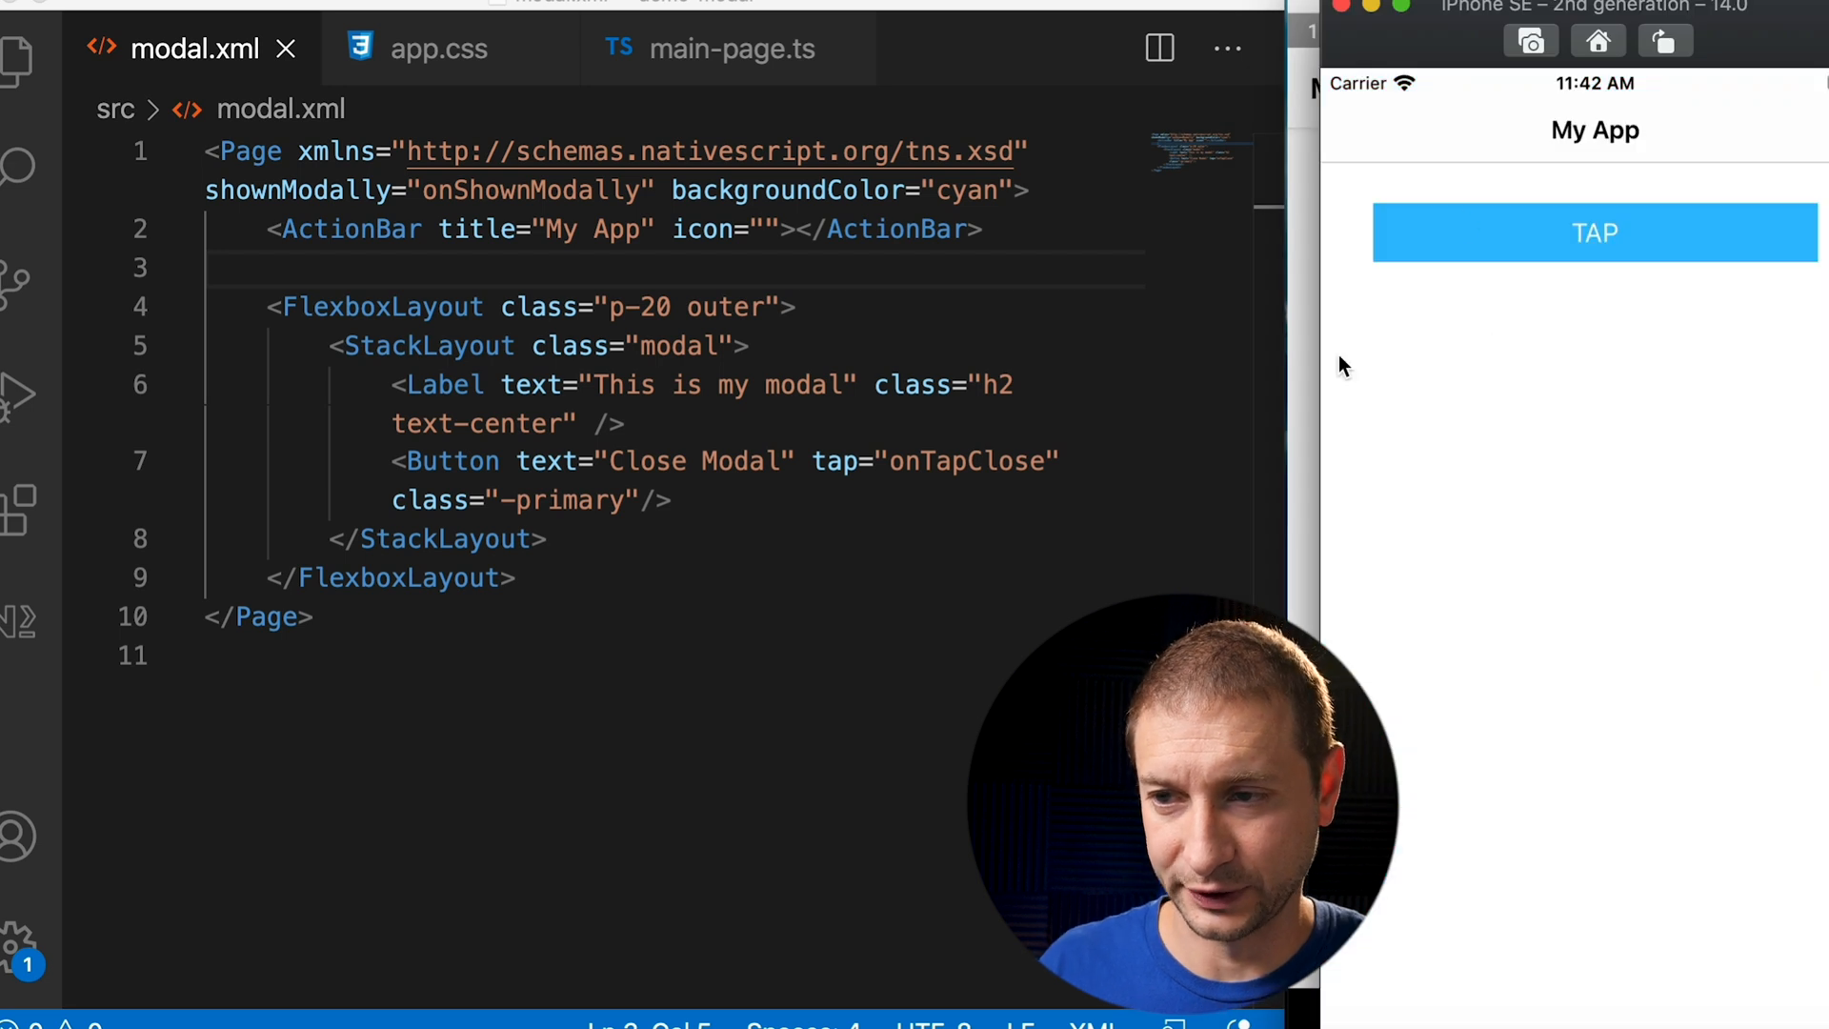
pyautogui.click(1581, 242)
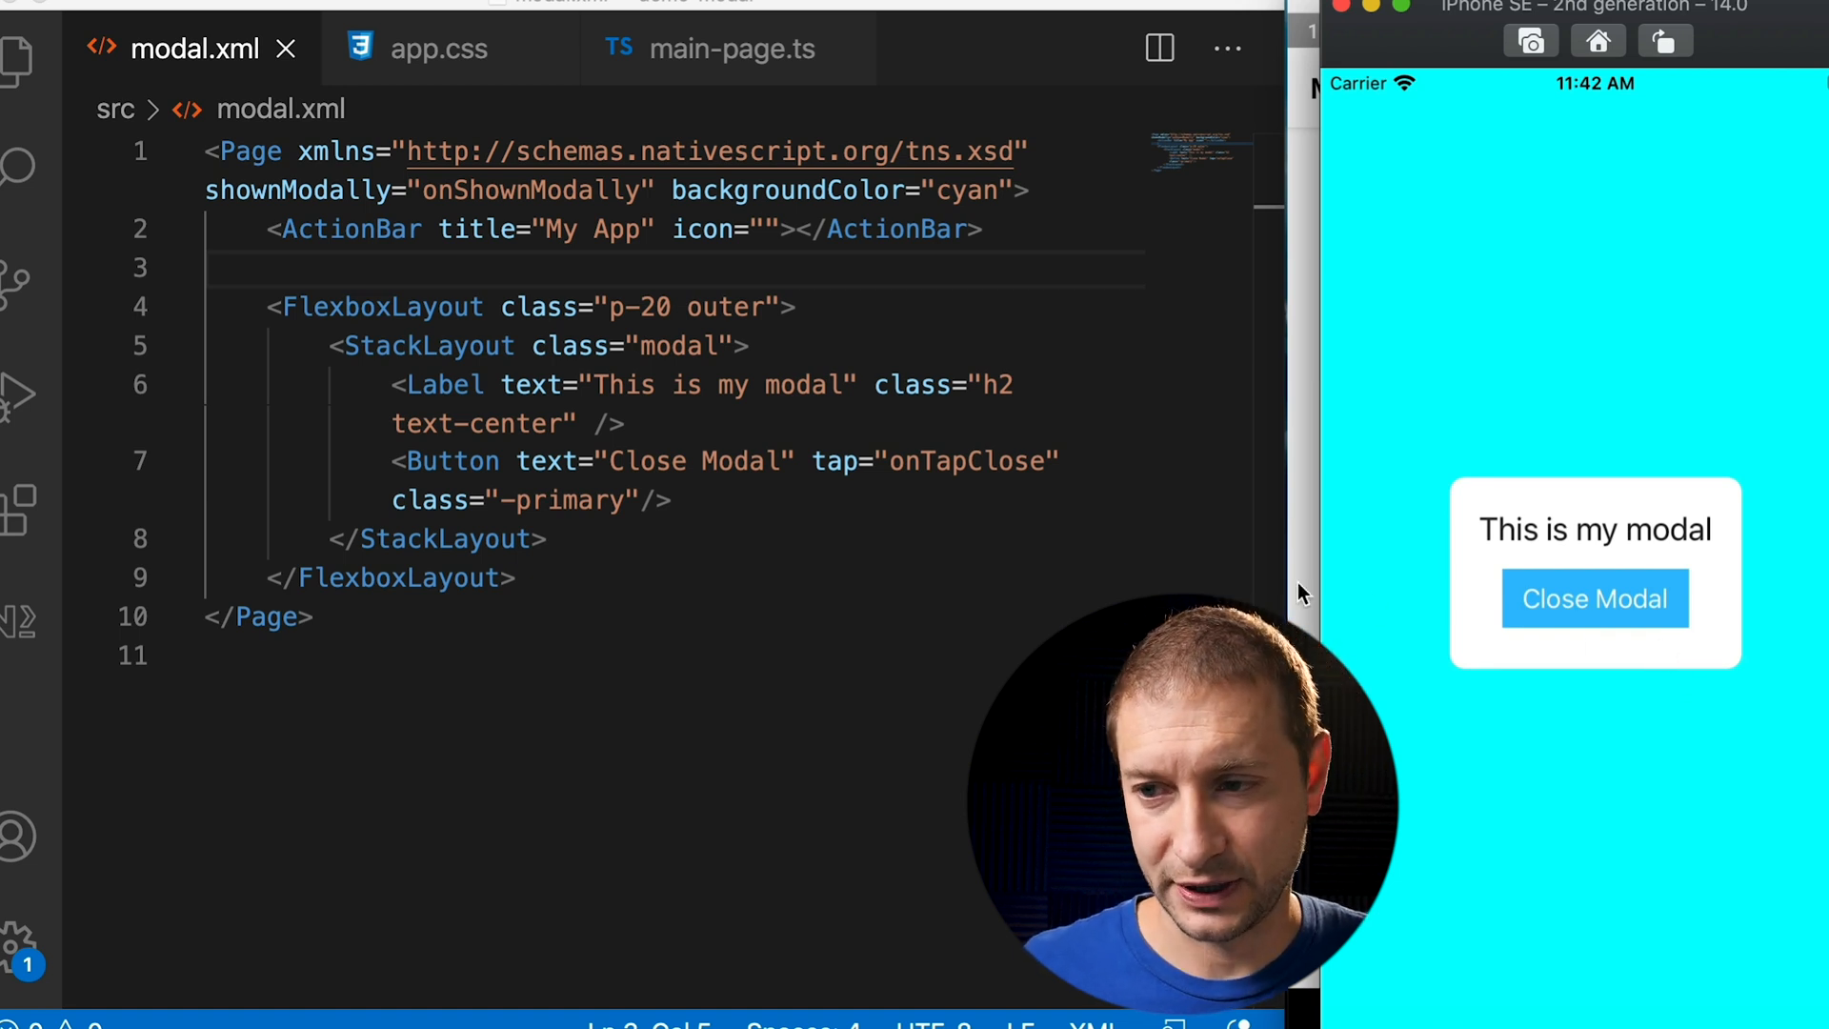
# - Reopen the cyan modal on the Android emulator and return to modal.xml
pyautogui.press('super+Tab')
pyautogui.click(1631, 198)
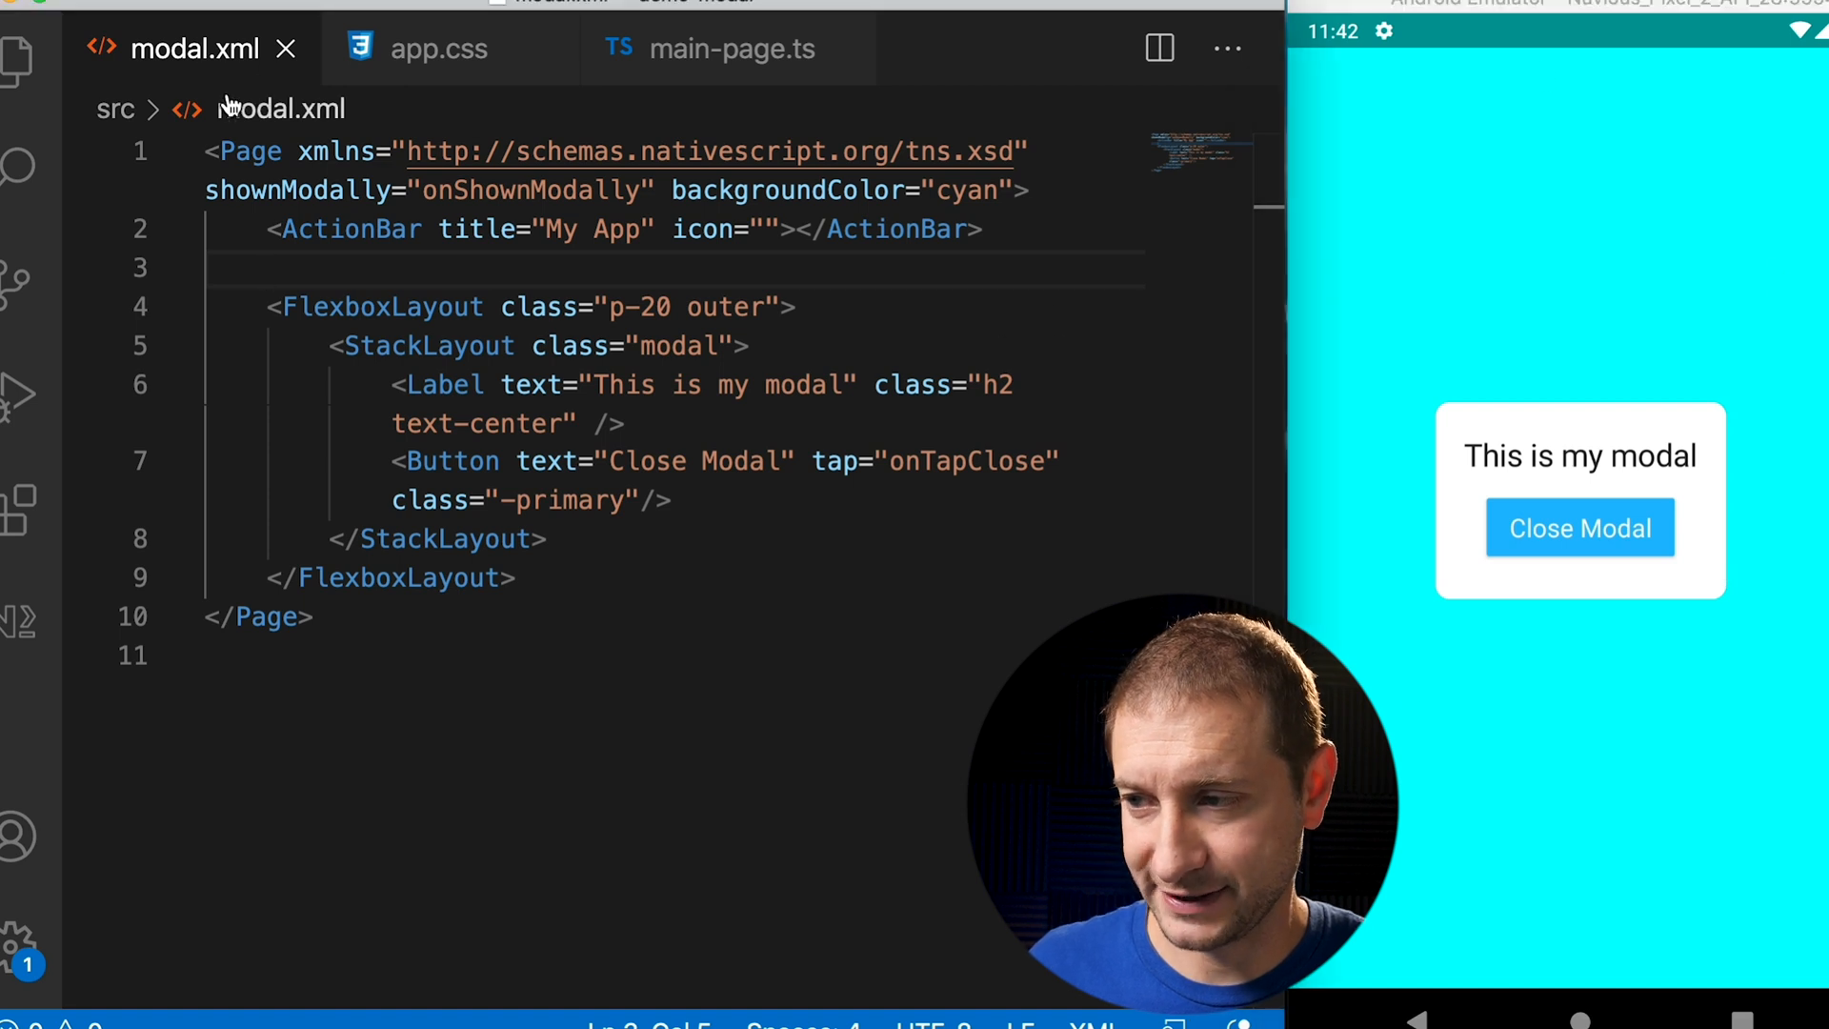
pyautogui.click(938, 269)
# - Replace the cyan backgroundColor value with #000000 and show the black modal on Android
pyautogui.moveTo(672, 191); pyautogui.dragTo(914, 190)
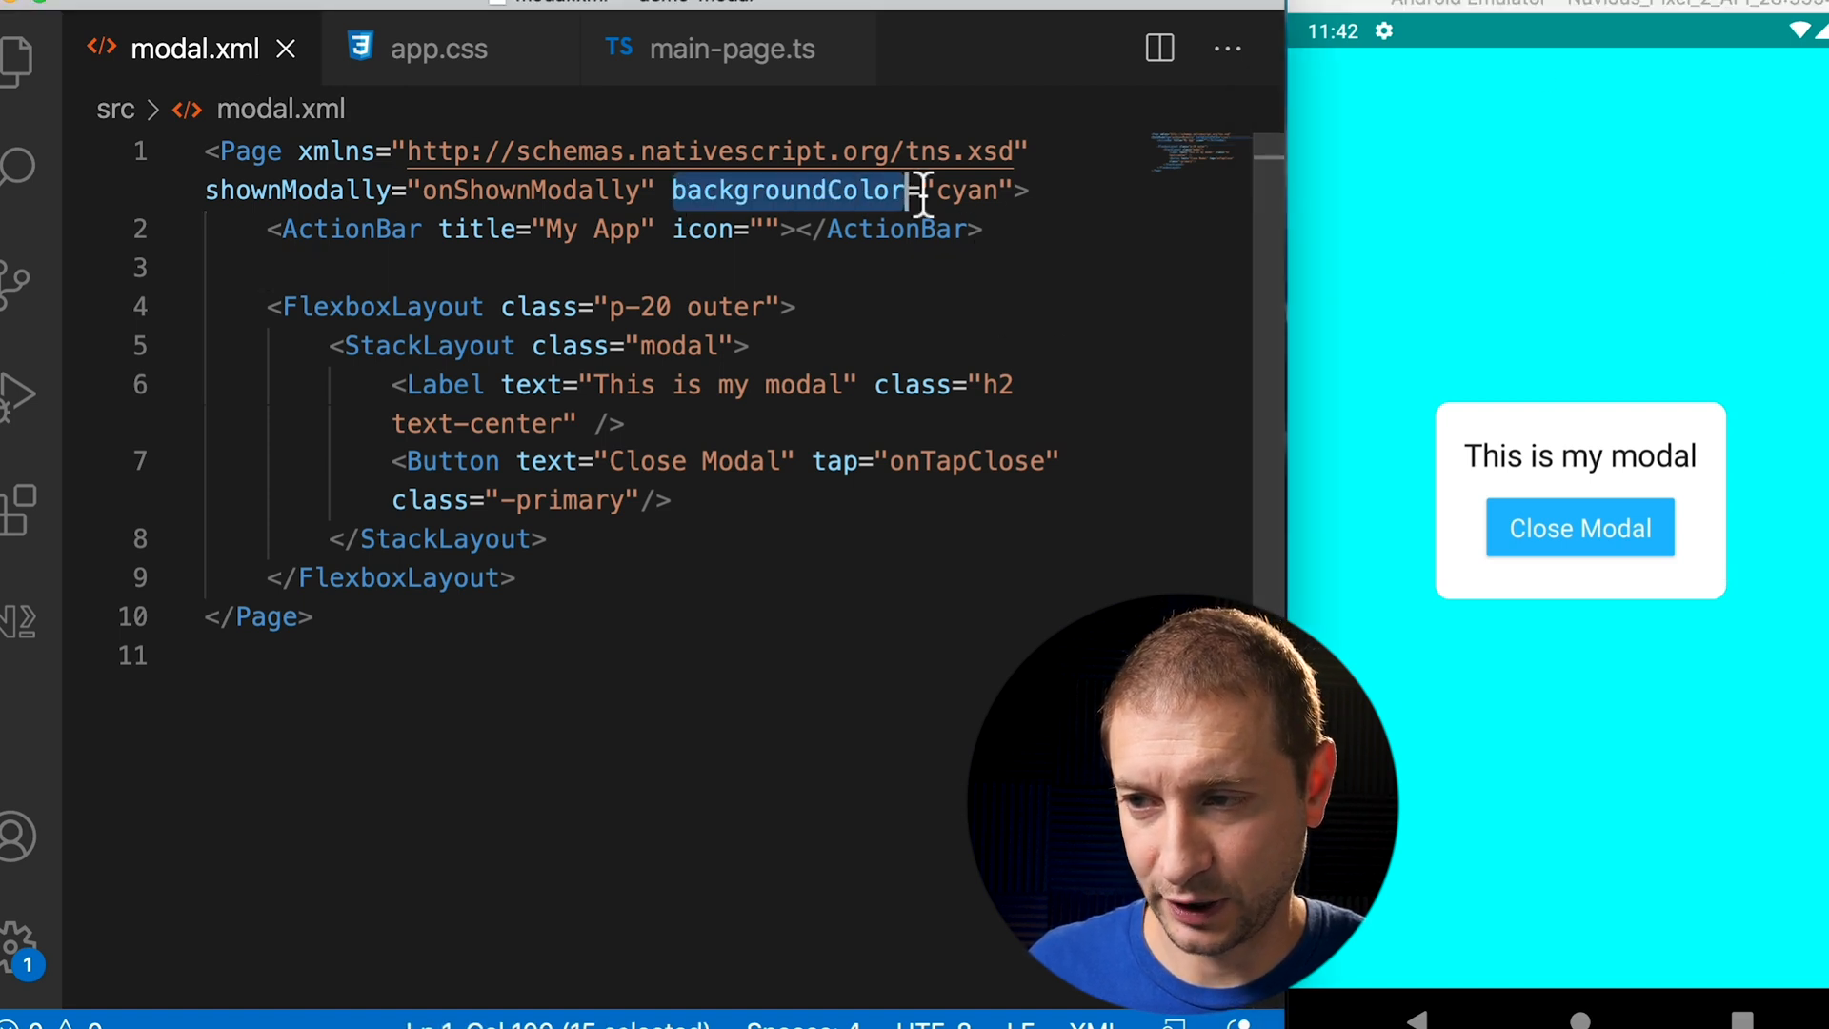
pyautogui.click(682, 190)
pyautogui.doubleClick(968, 190)
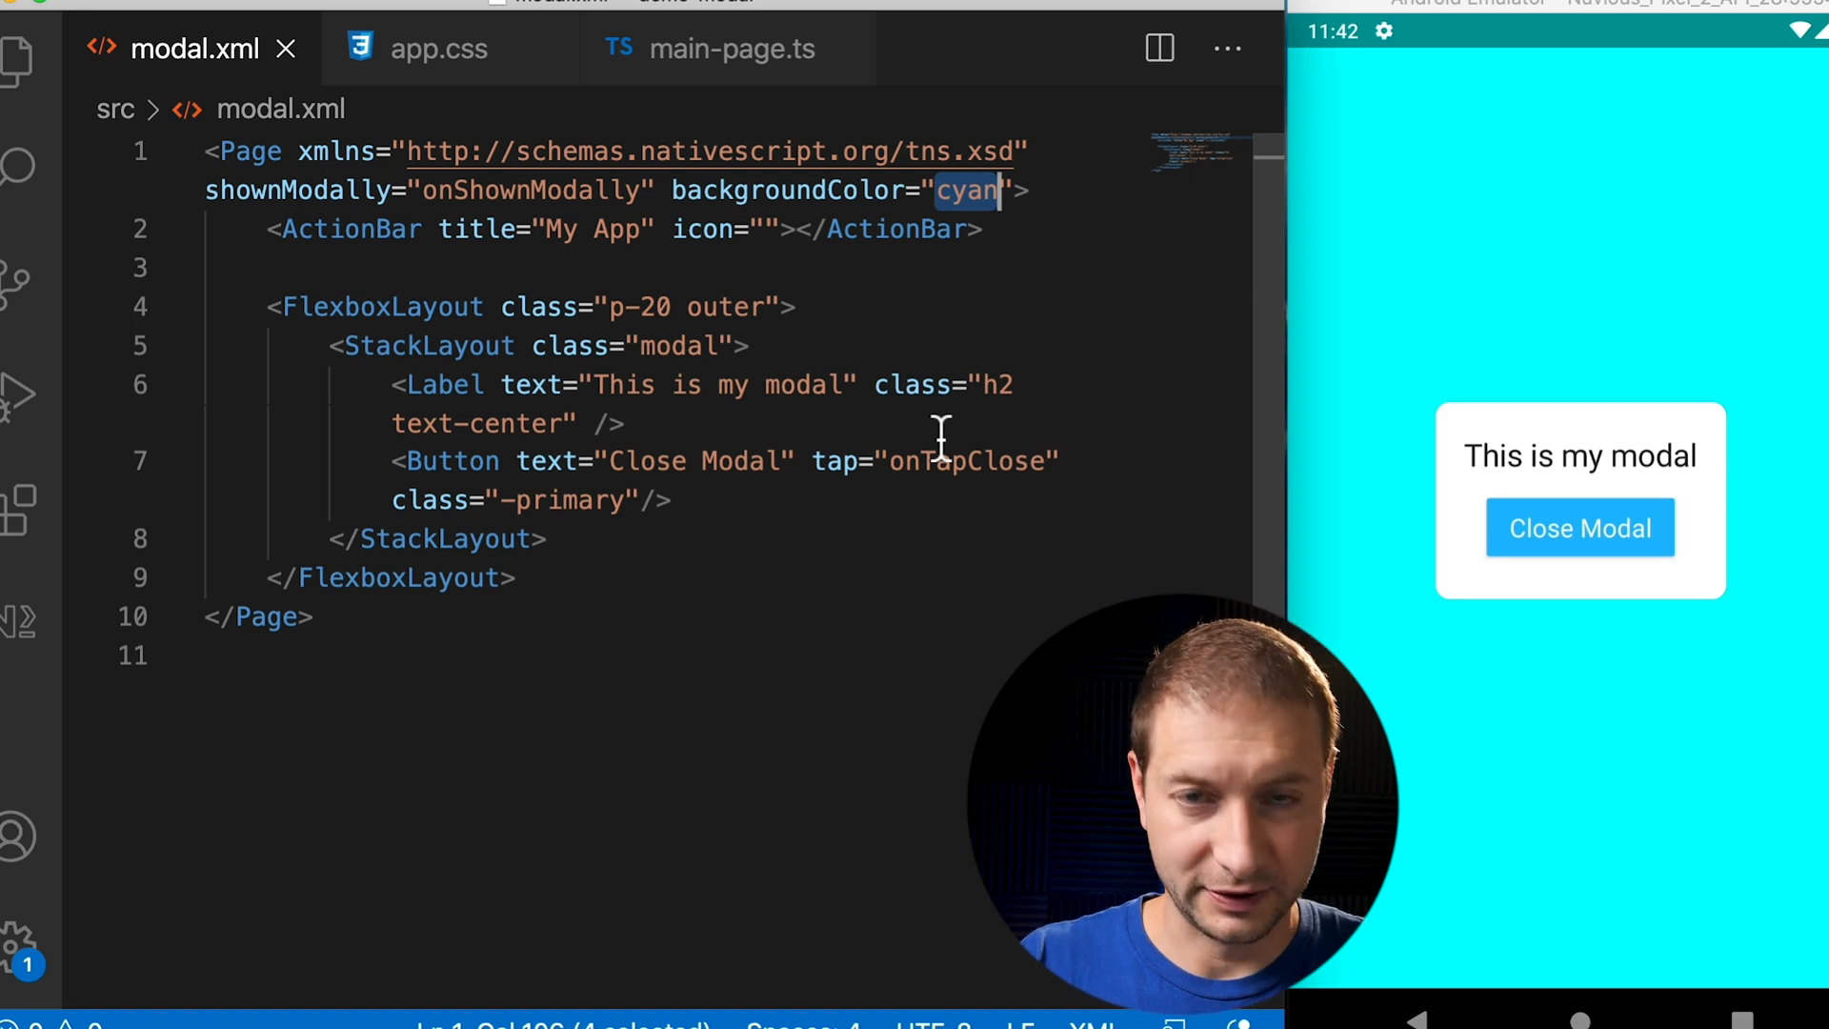
pyautogui.press('BackSpace')
pyautogui.write('#000000')
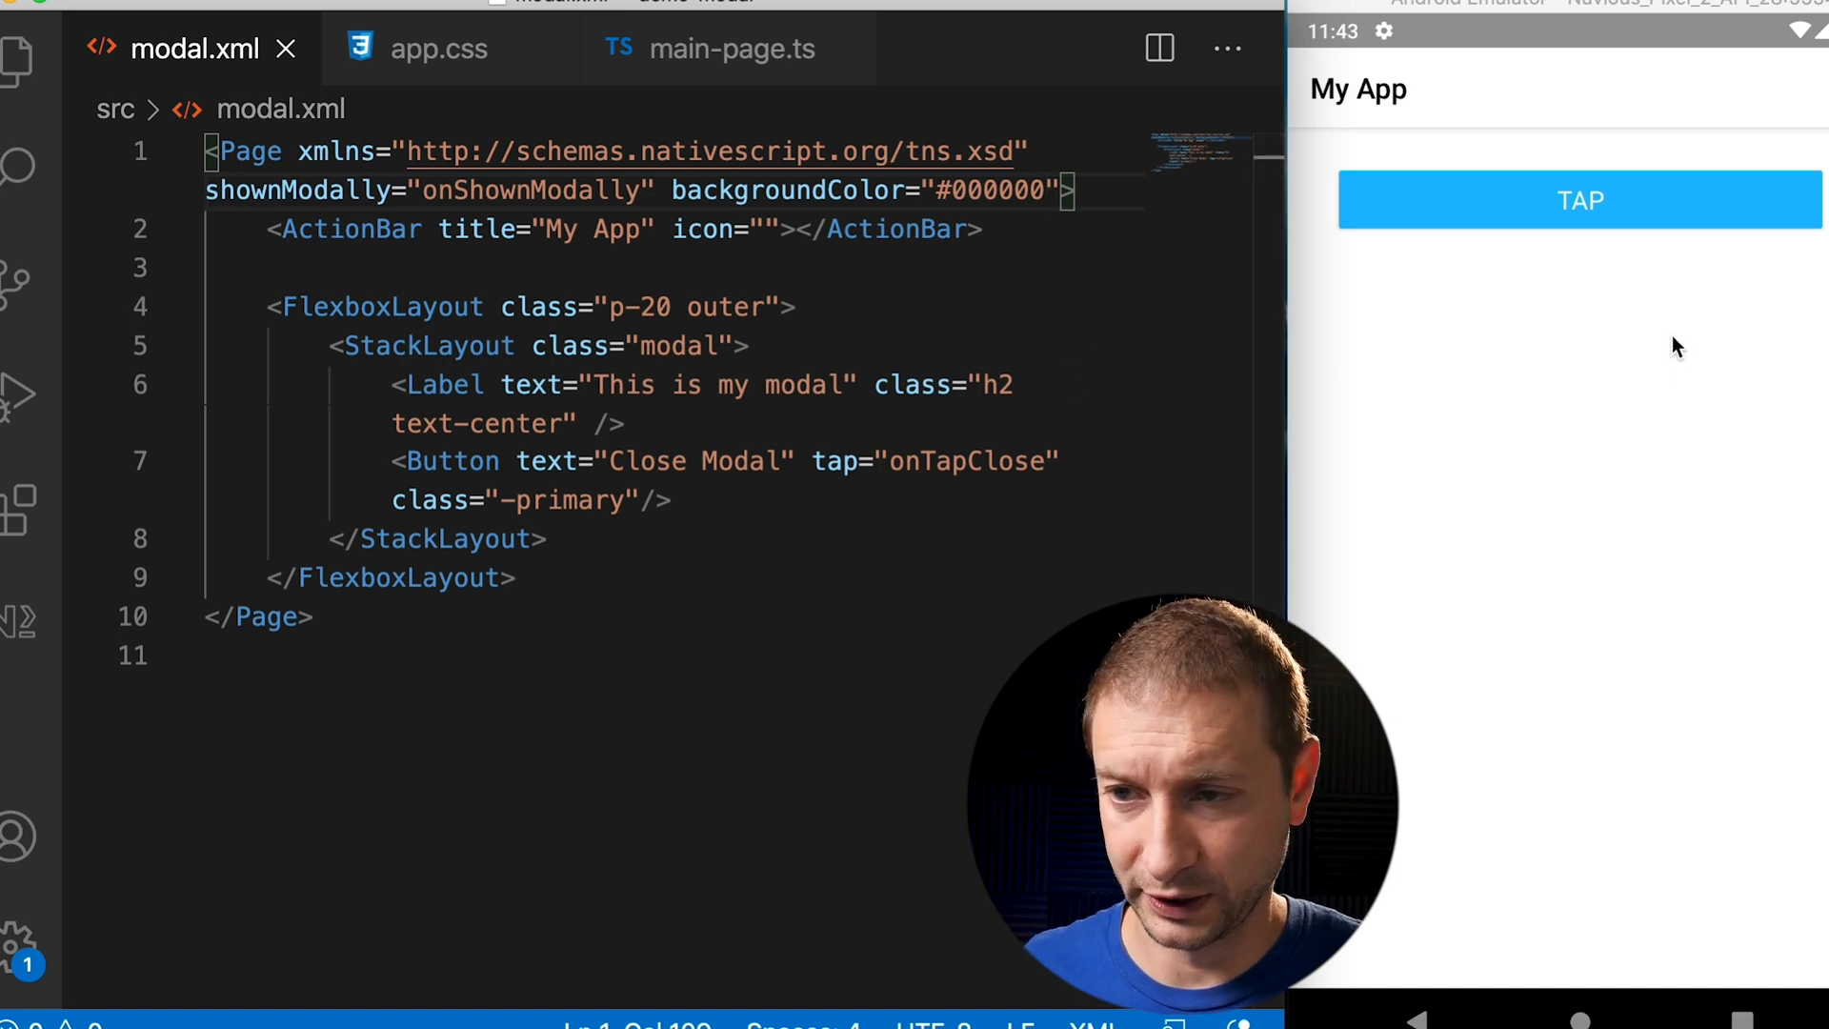
pyautogui.click(1624, 215)
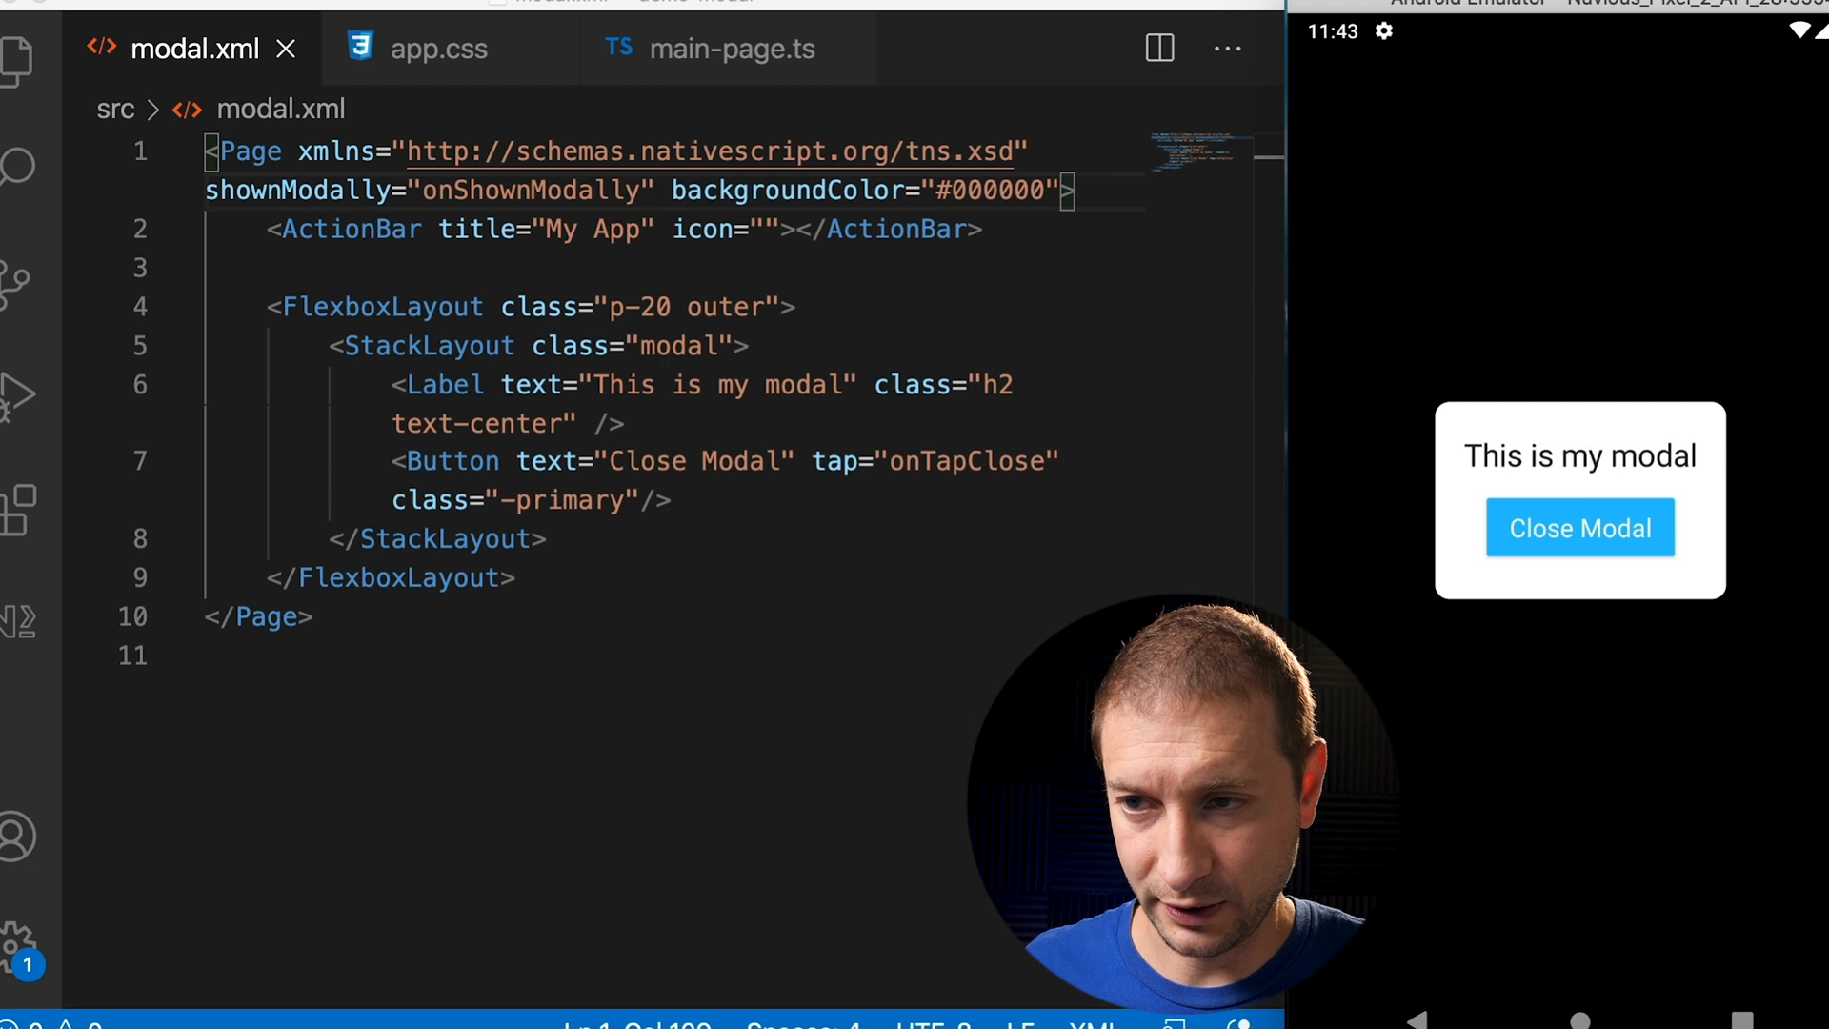
# - Show the modal with the red #f00000 background on iPhone and Android, then edit the colour value
pyautogui.click(1665, 250)
pyautogui.write('f')
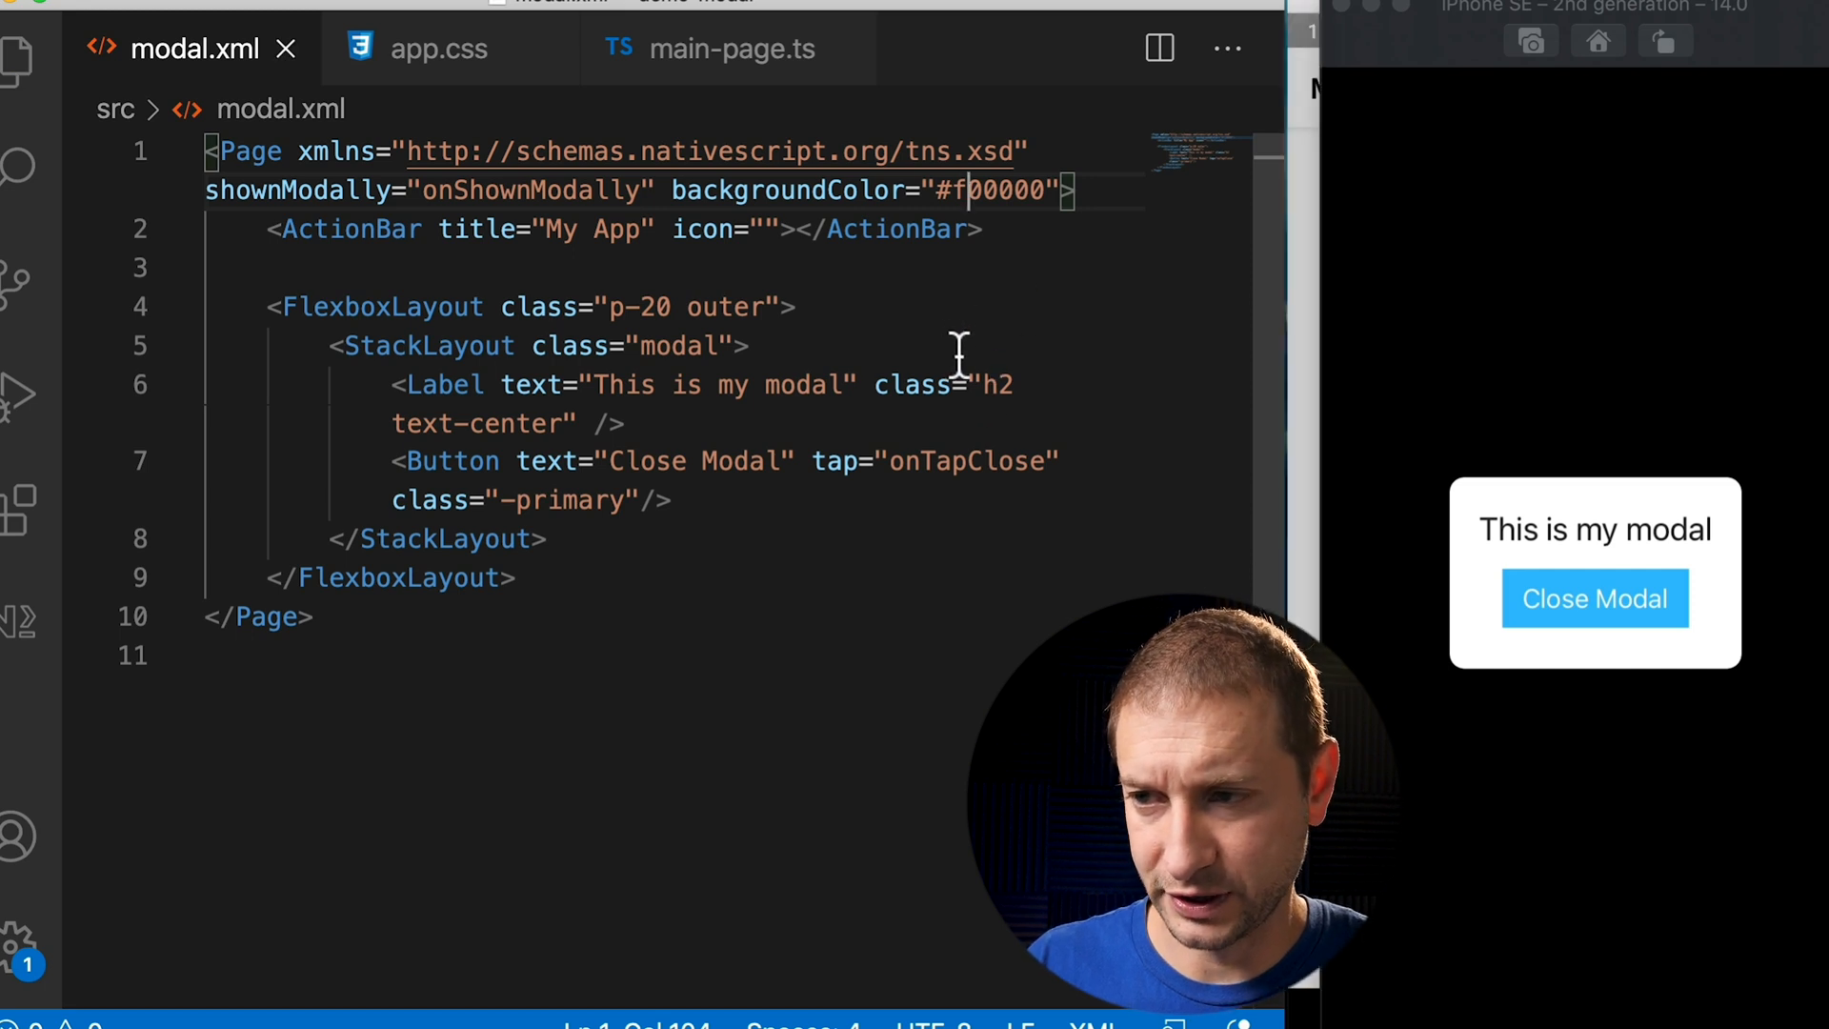
pyautogui.click(1566, 224)
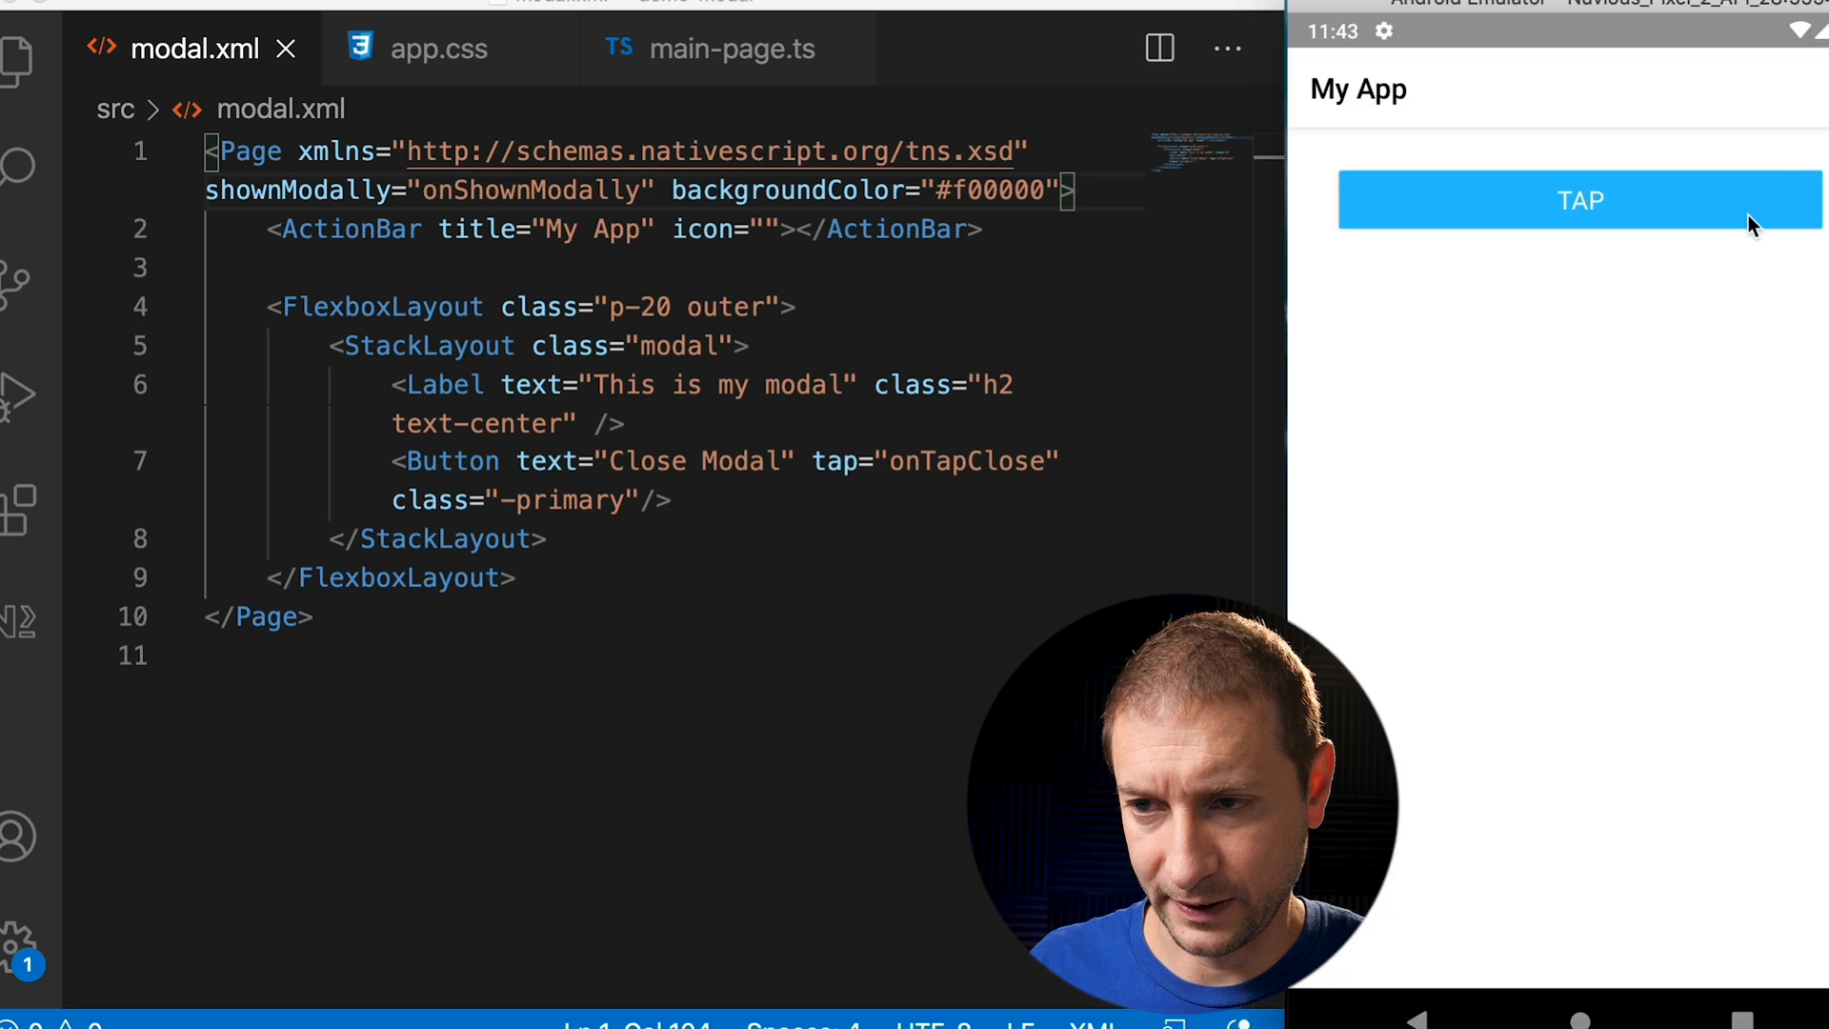
pyautogui.click(1730, 187)
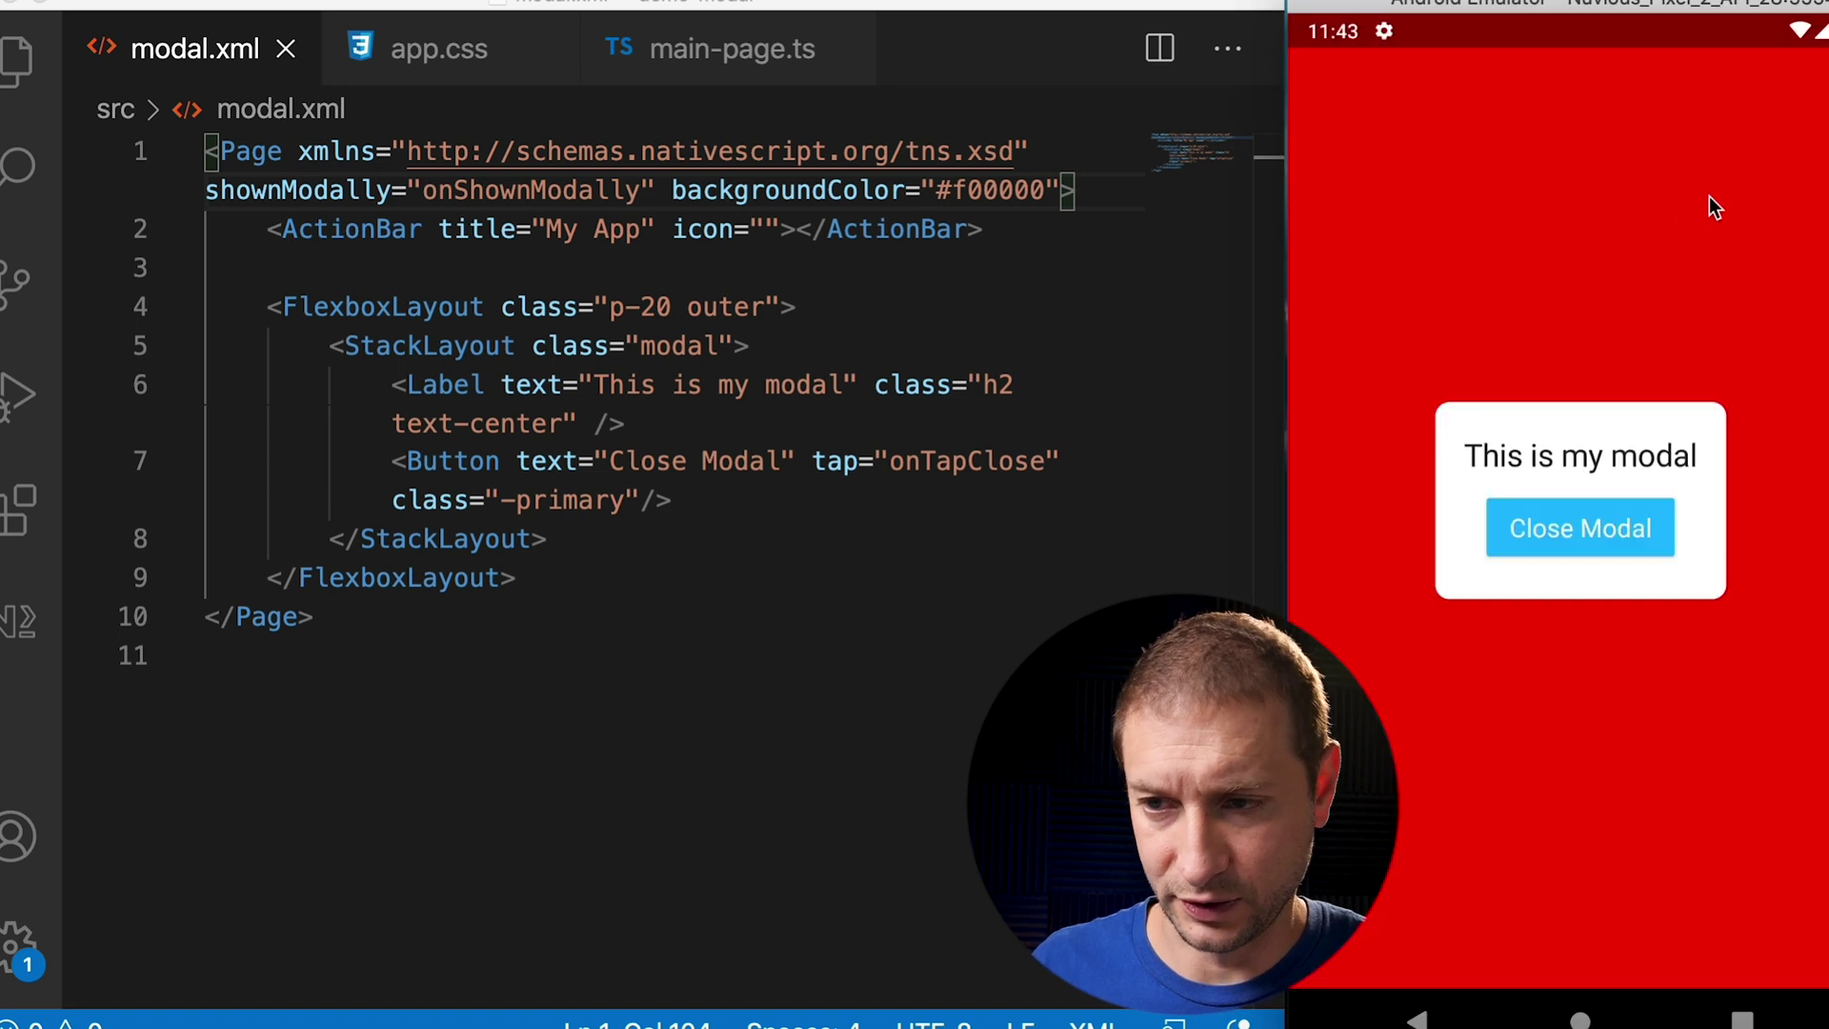
pyautogui.click(967, 198)
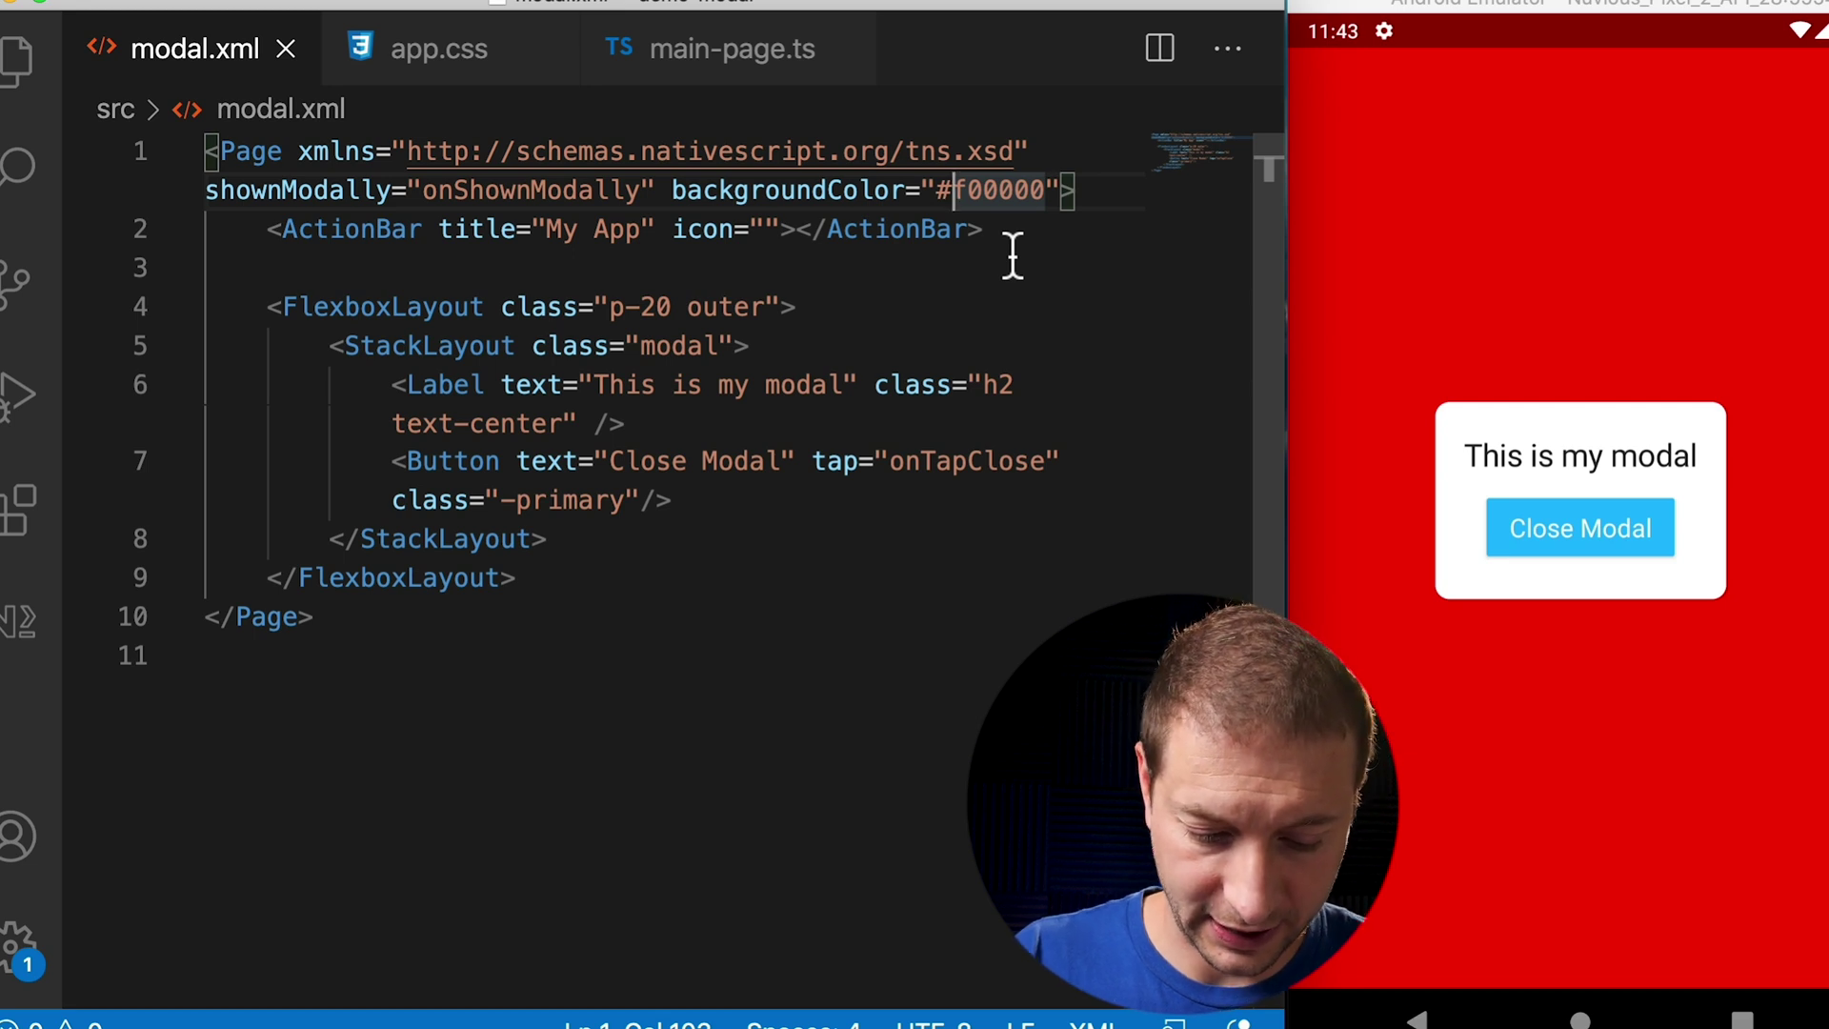
pyautogui.write('AA')
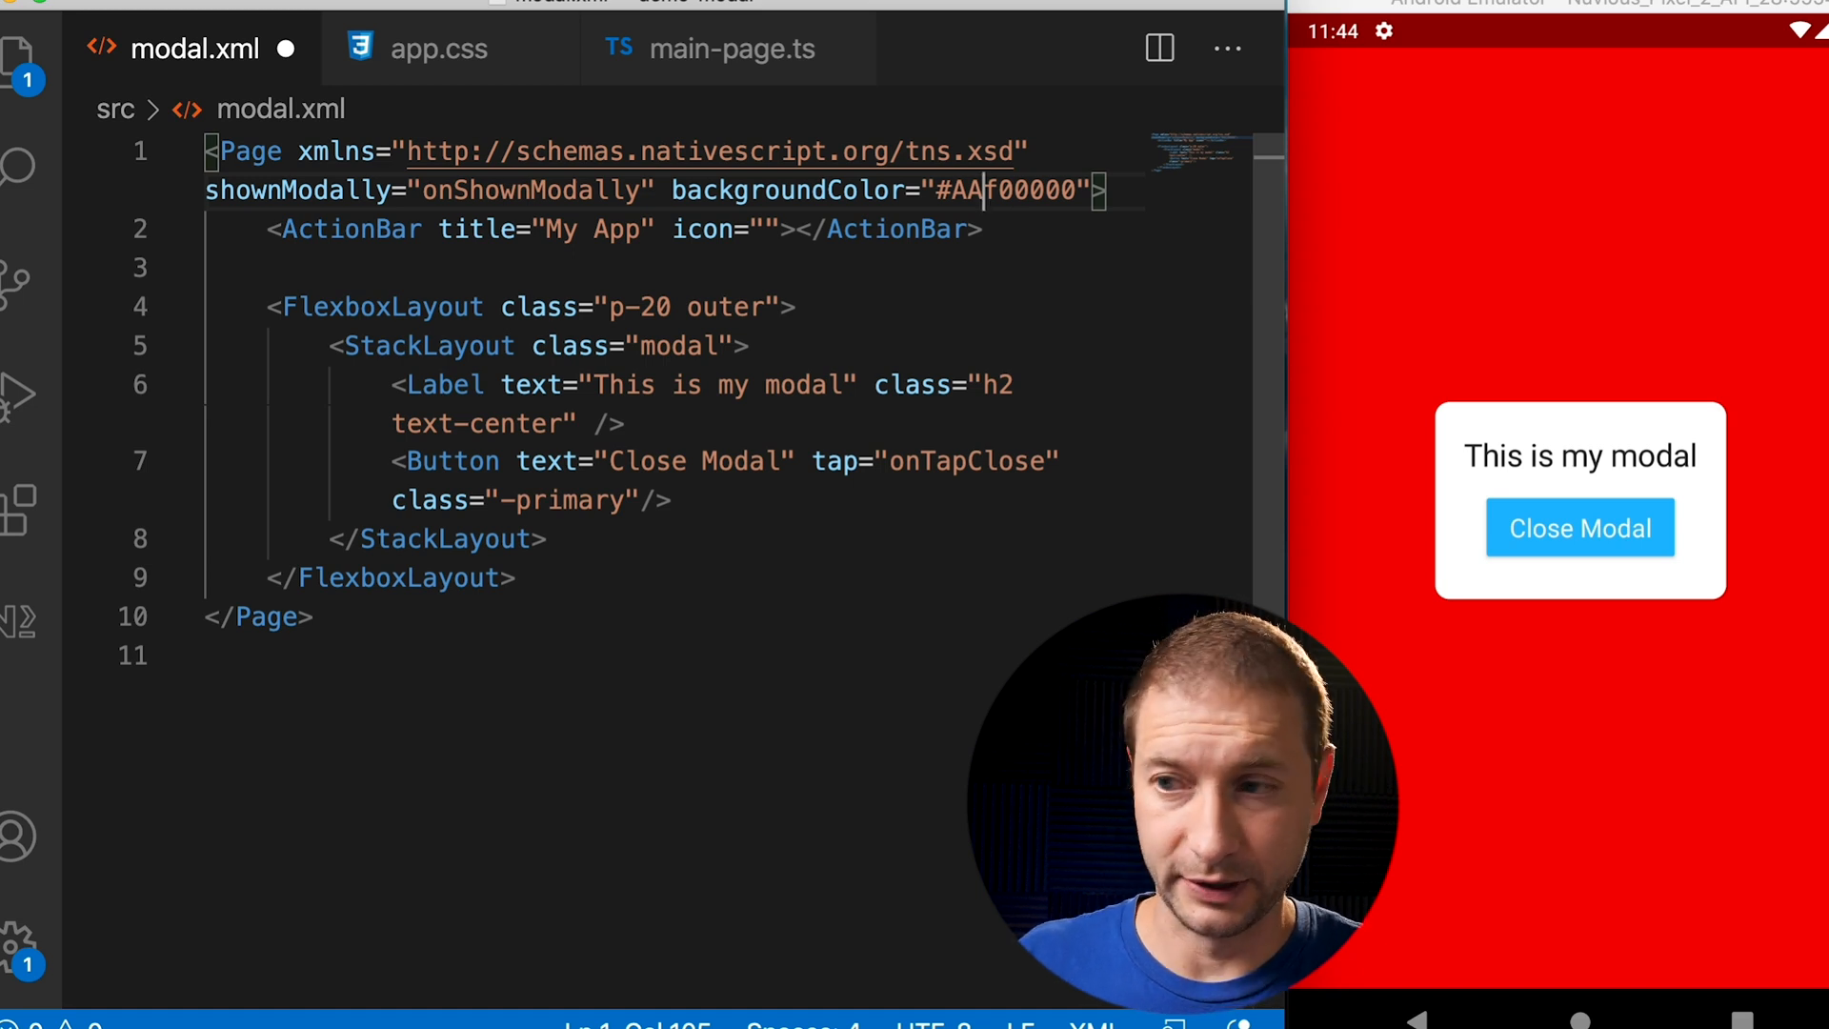
# - Save the #AAf00000 semi-transparent red background and reopen the modal on Android
pyautogui.hotkey('ctrl', 's')
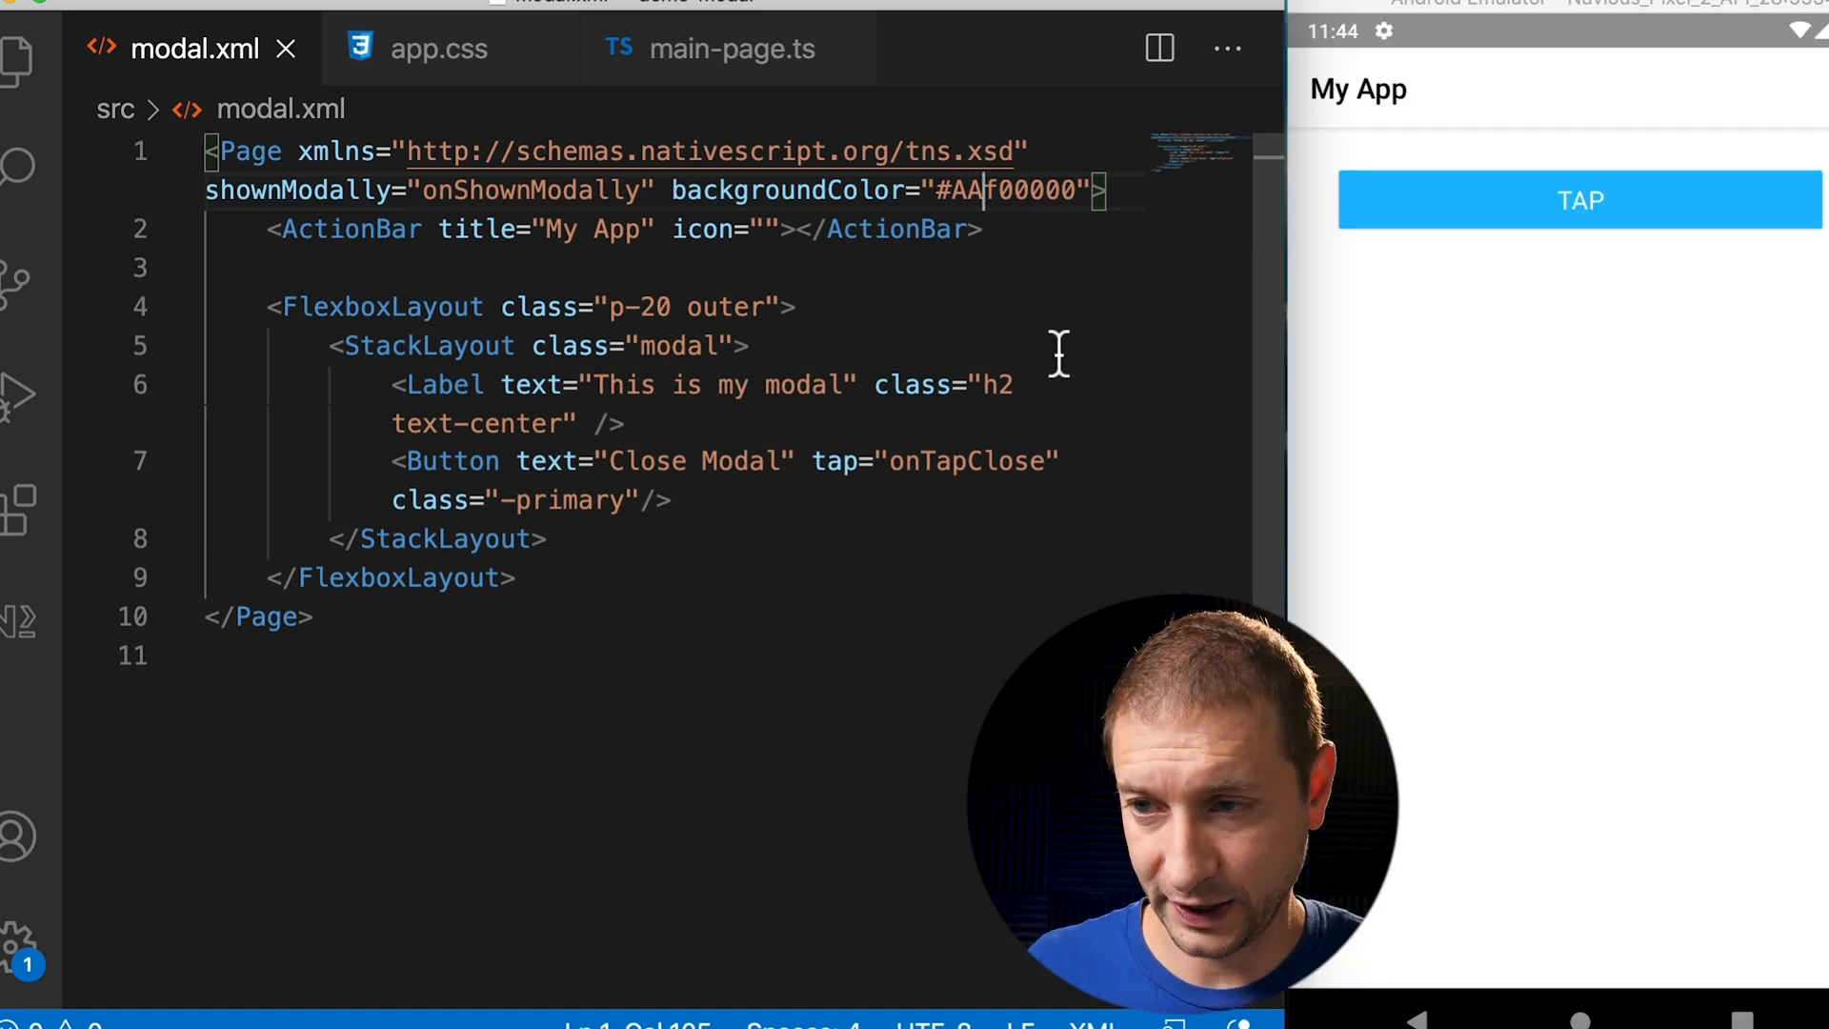
pyautogui.click(1622, 204)
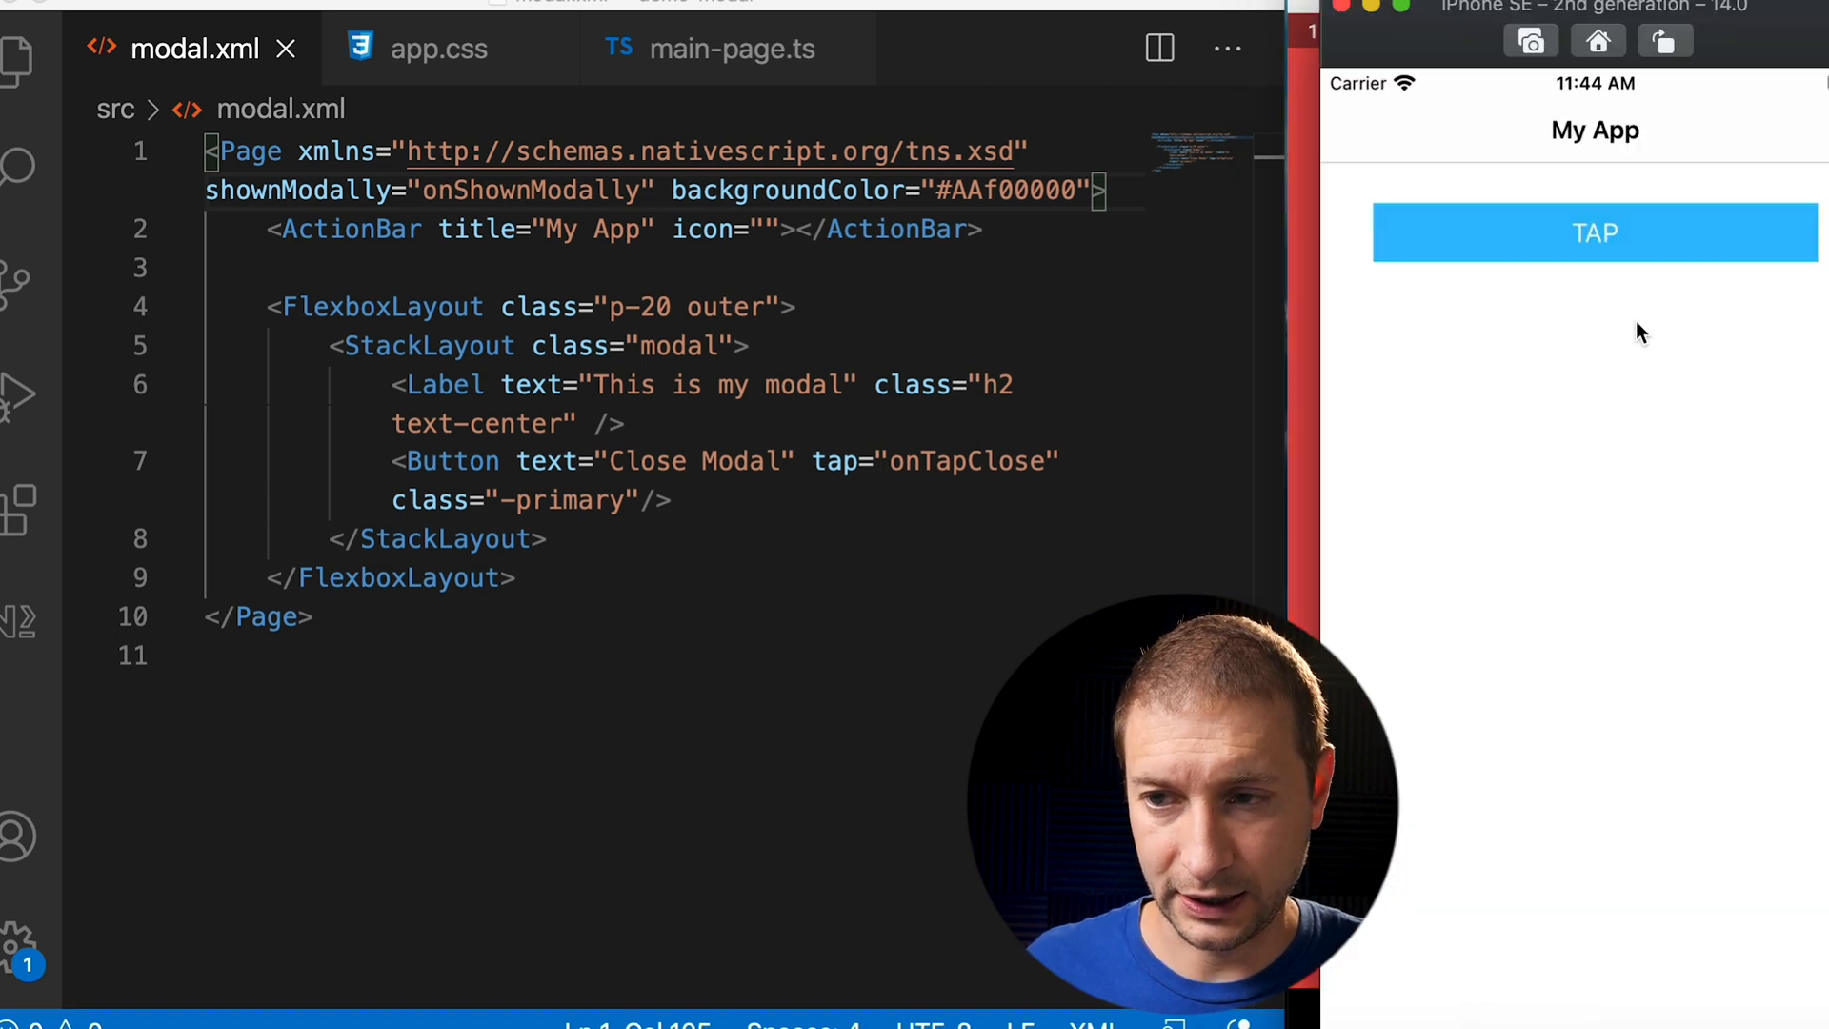
# - Open and close the modal on iPhone to check the #AAf00000 red background
pyautogui.click(1632, 261)
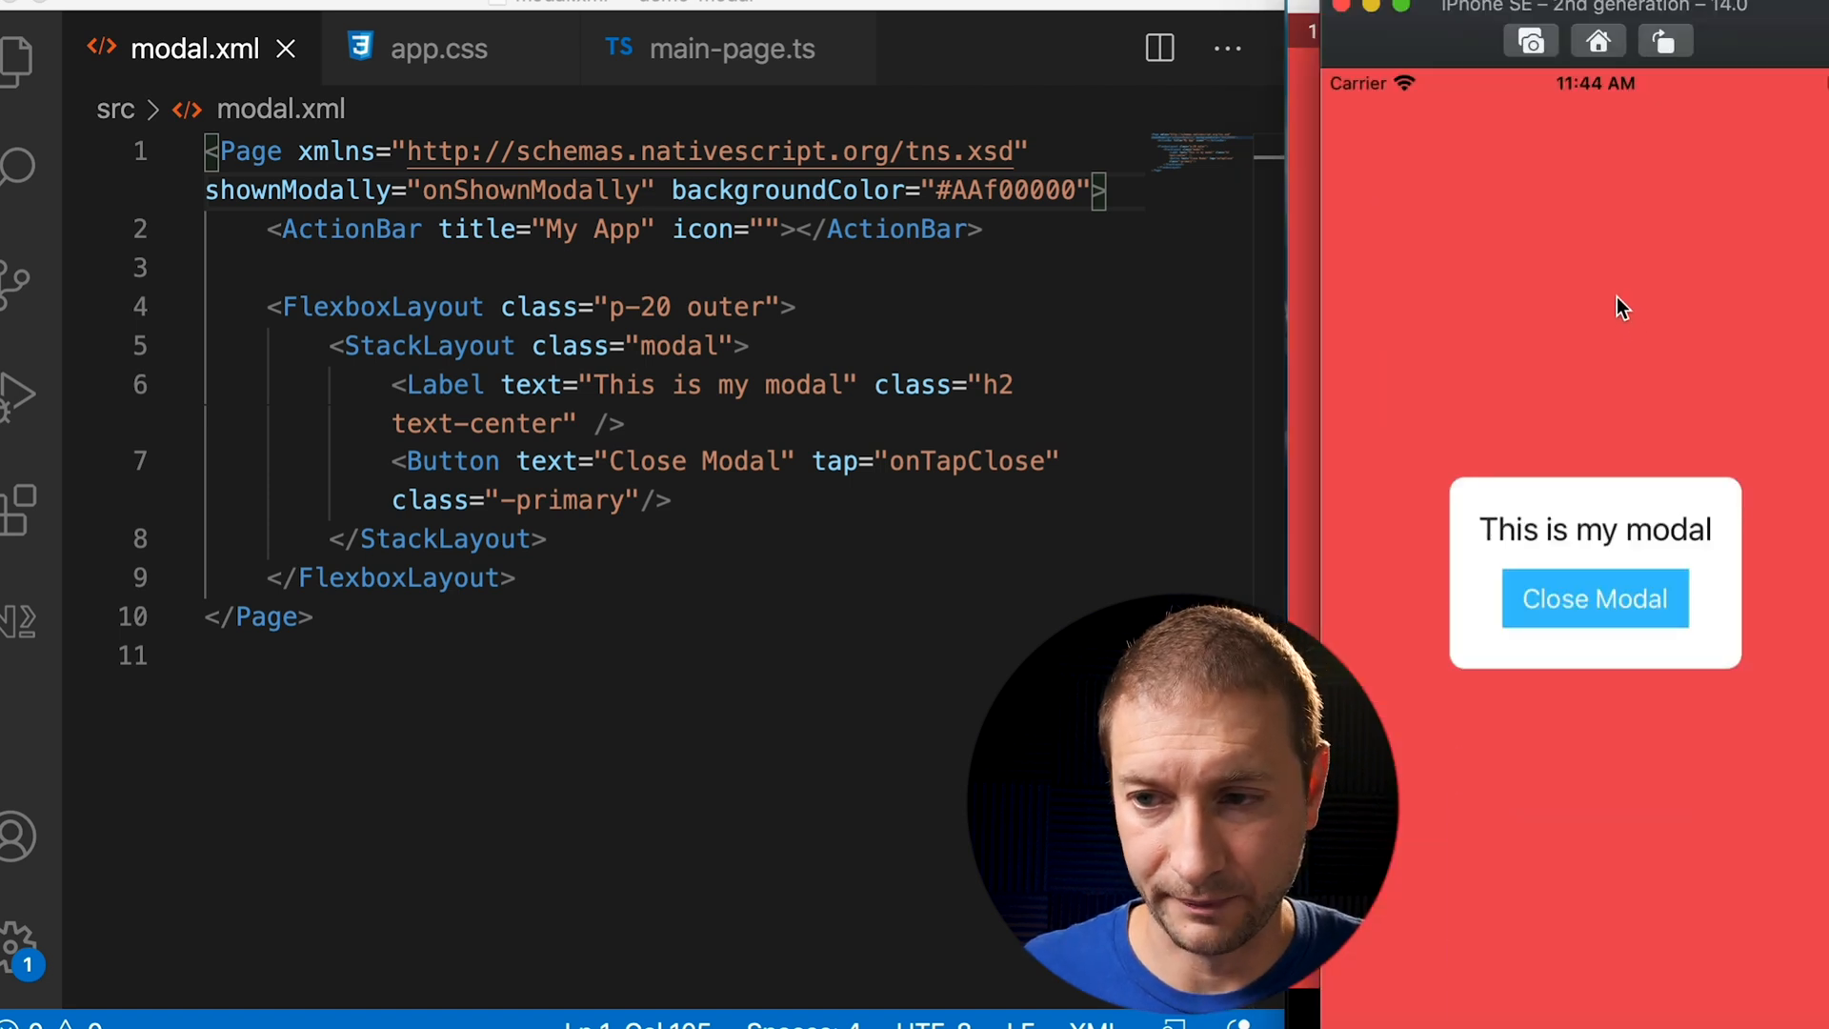
pyautogui.click(1619, 605)
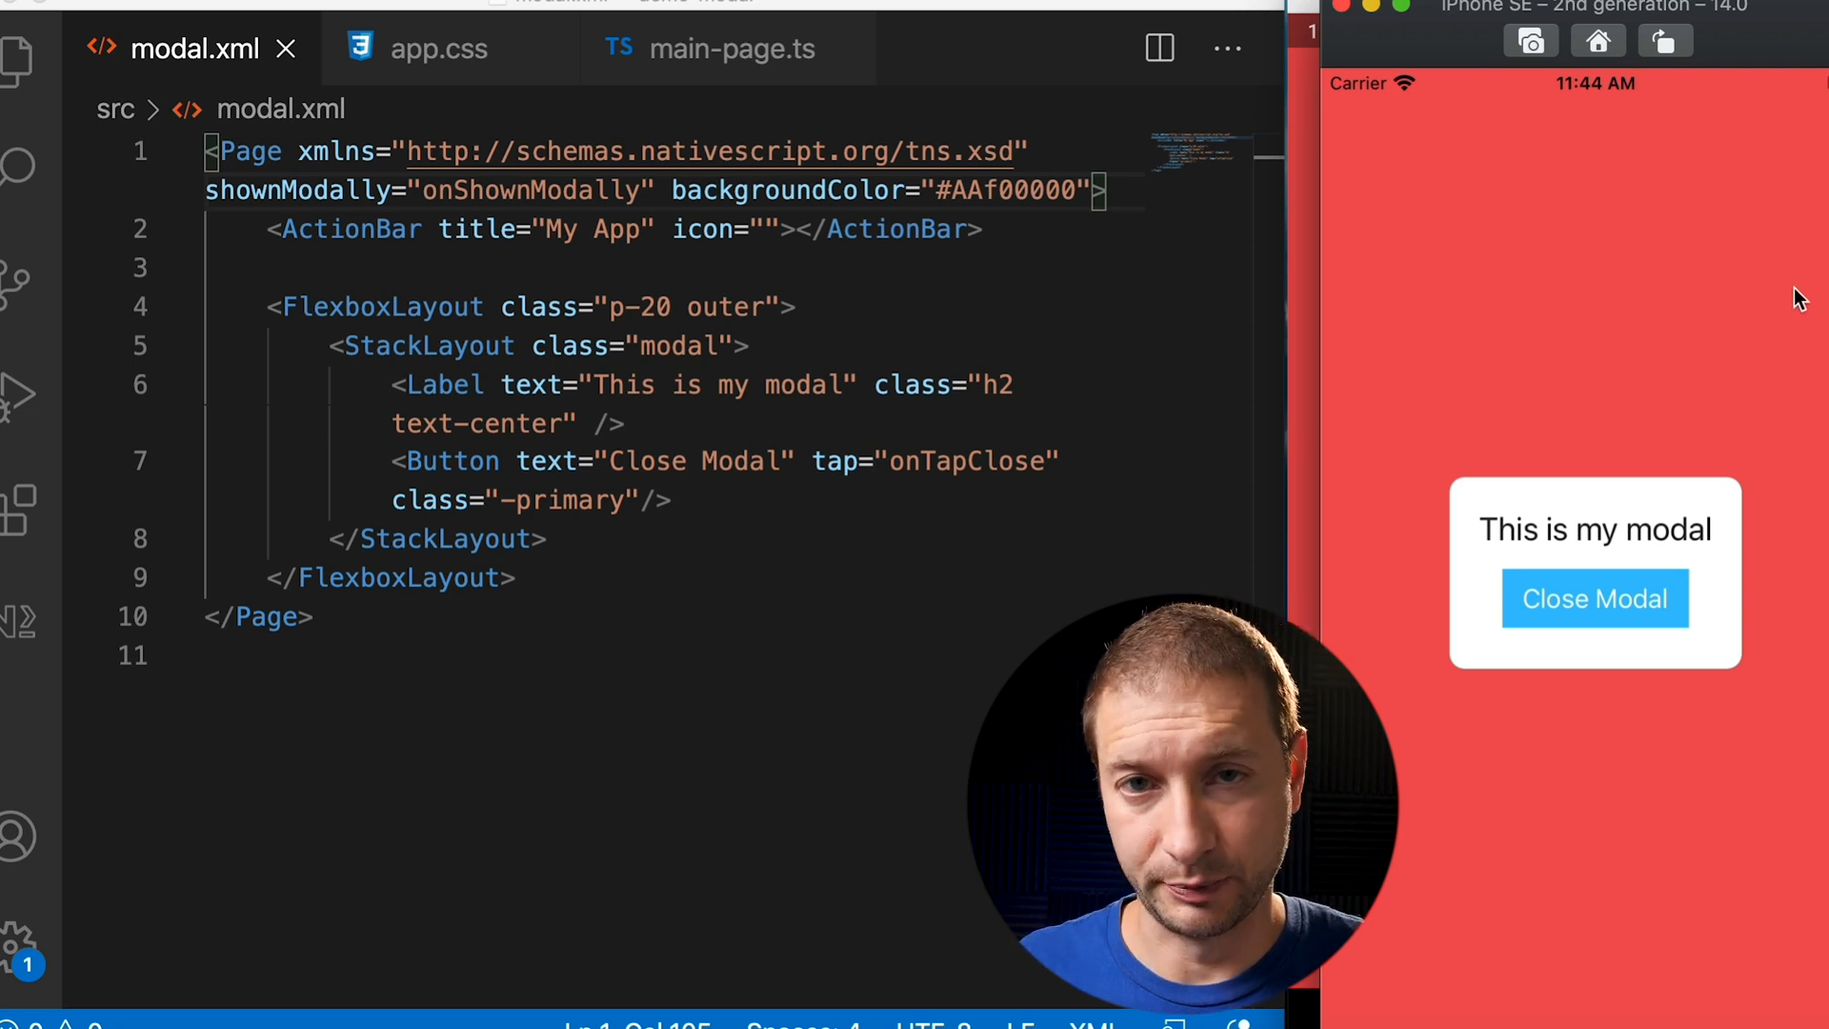
pyautogui.click(1646, 589)
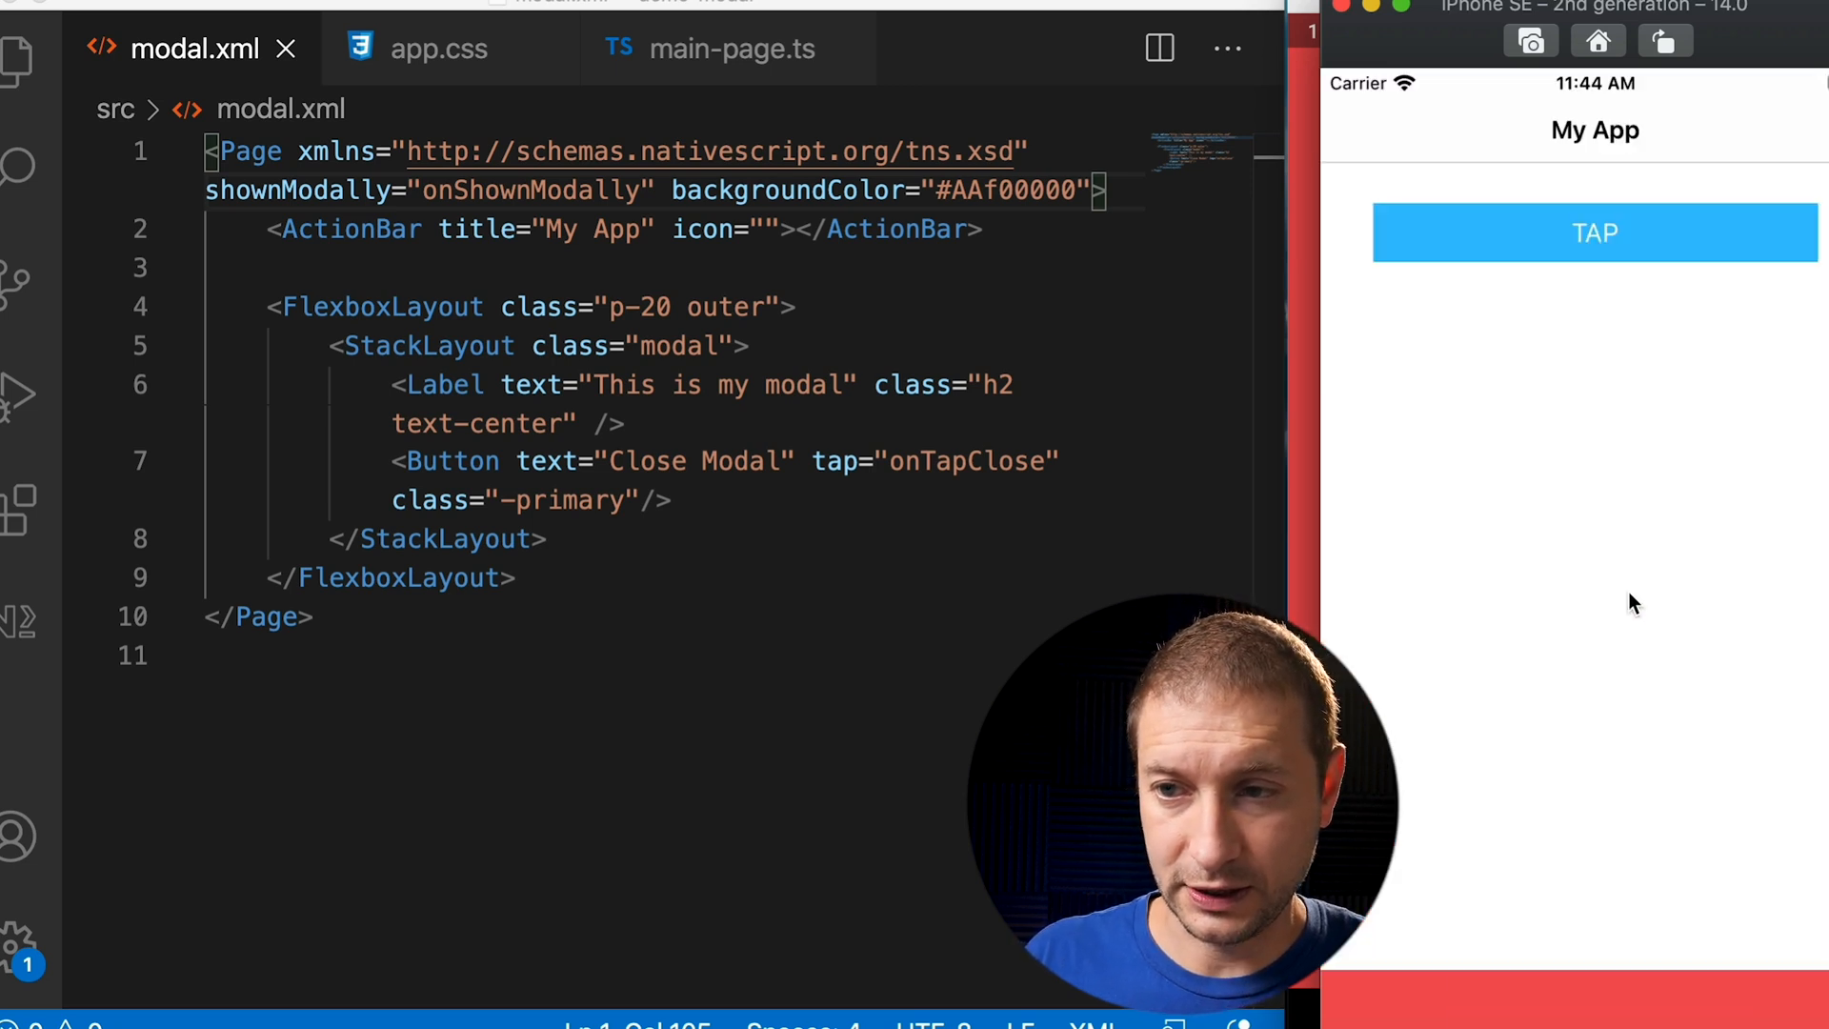
pyautogui.click(1641, 249)
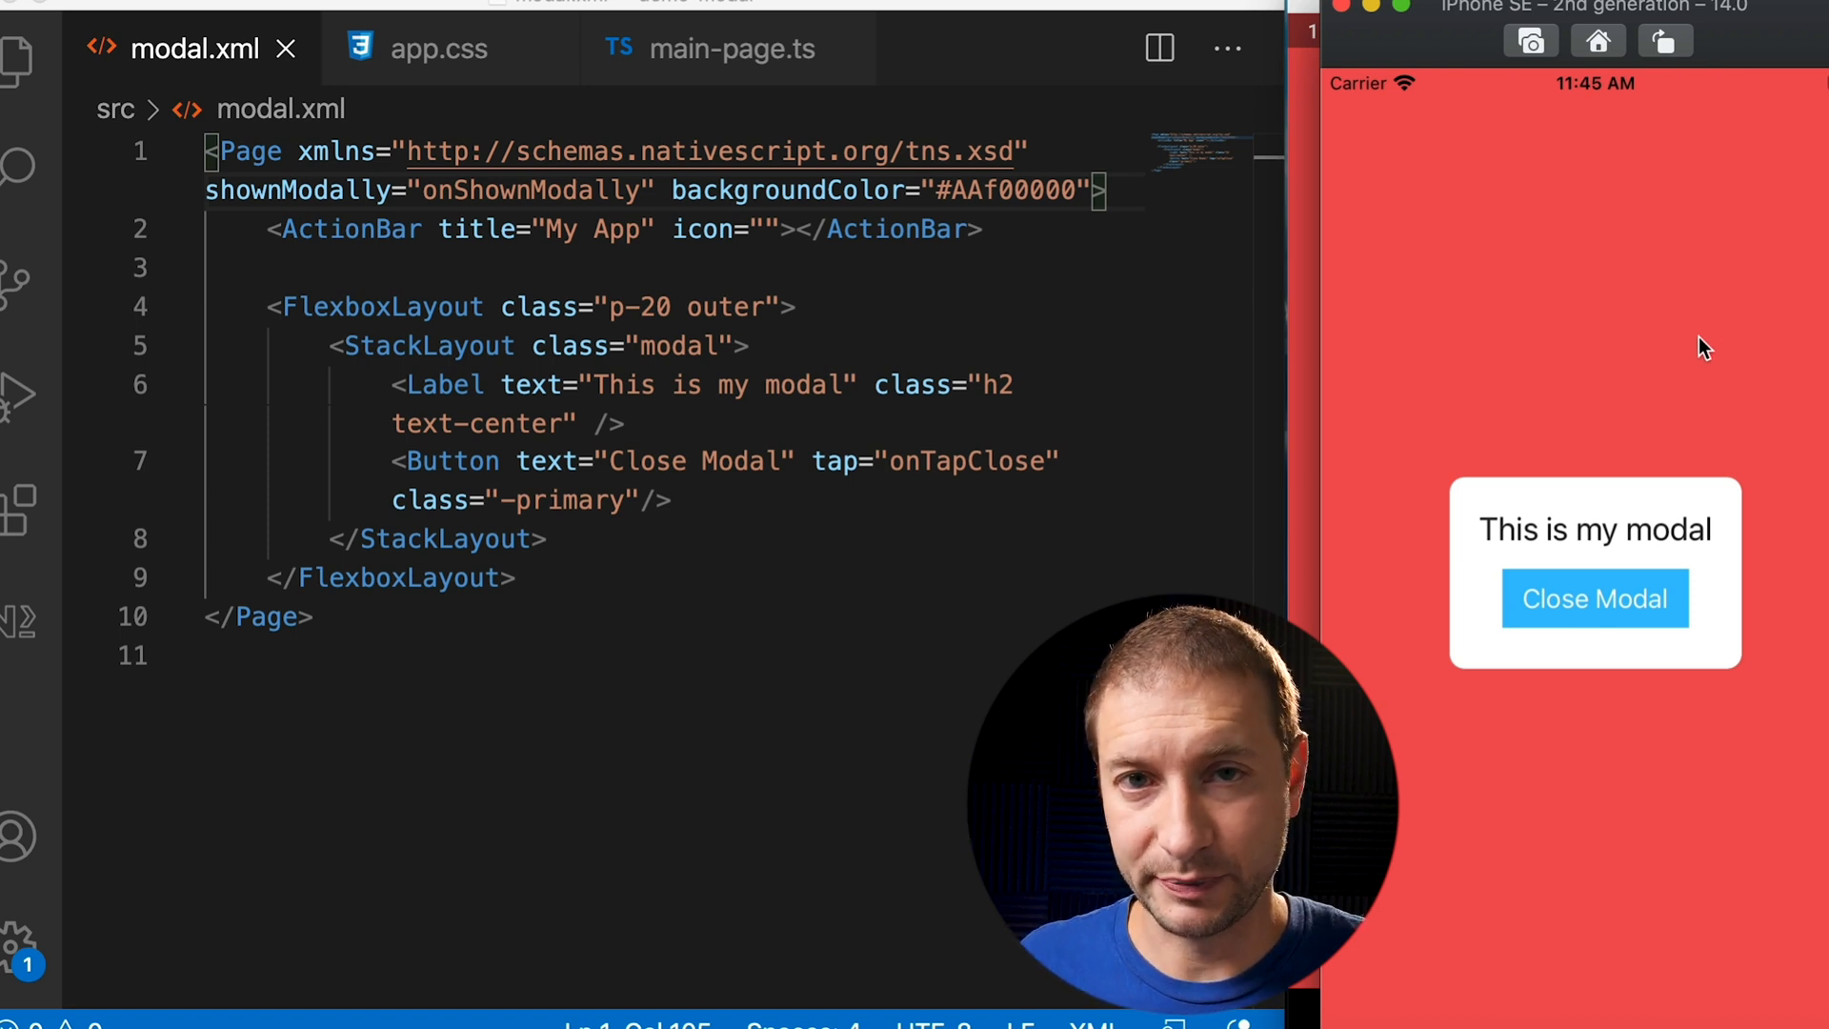
# - Dismiss and reshow the modal on iPhone, then return to the modal page markup
pyautogui.click(1571, 606)
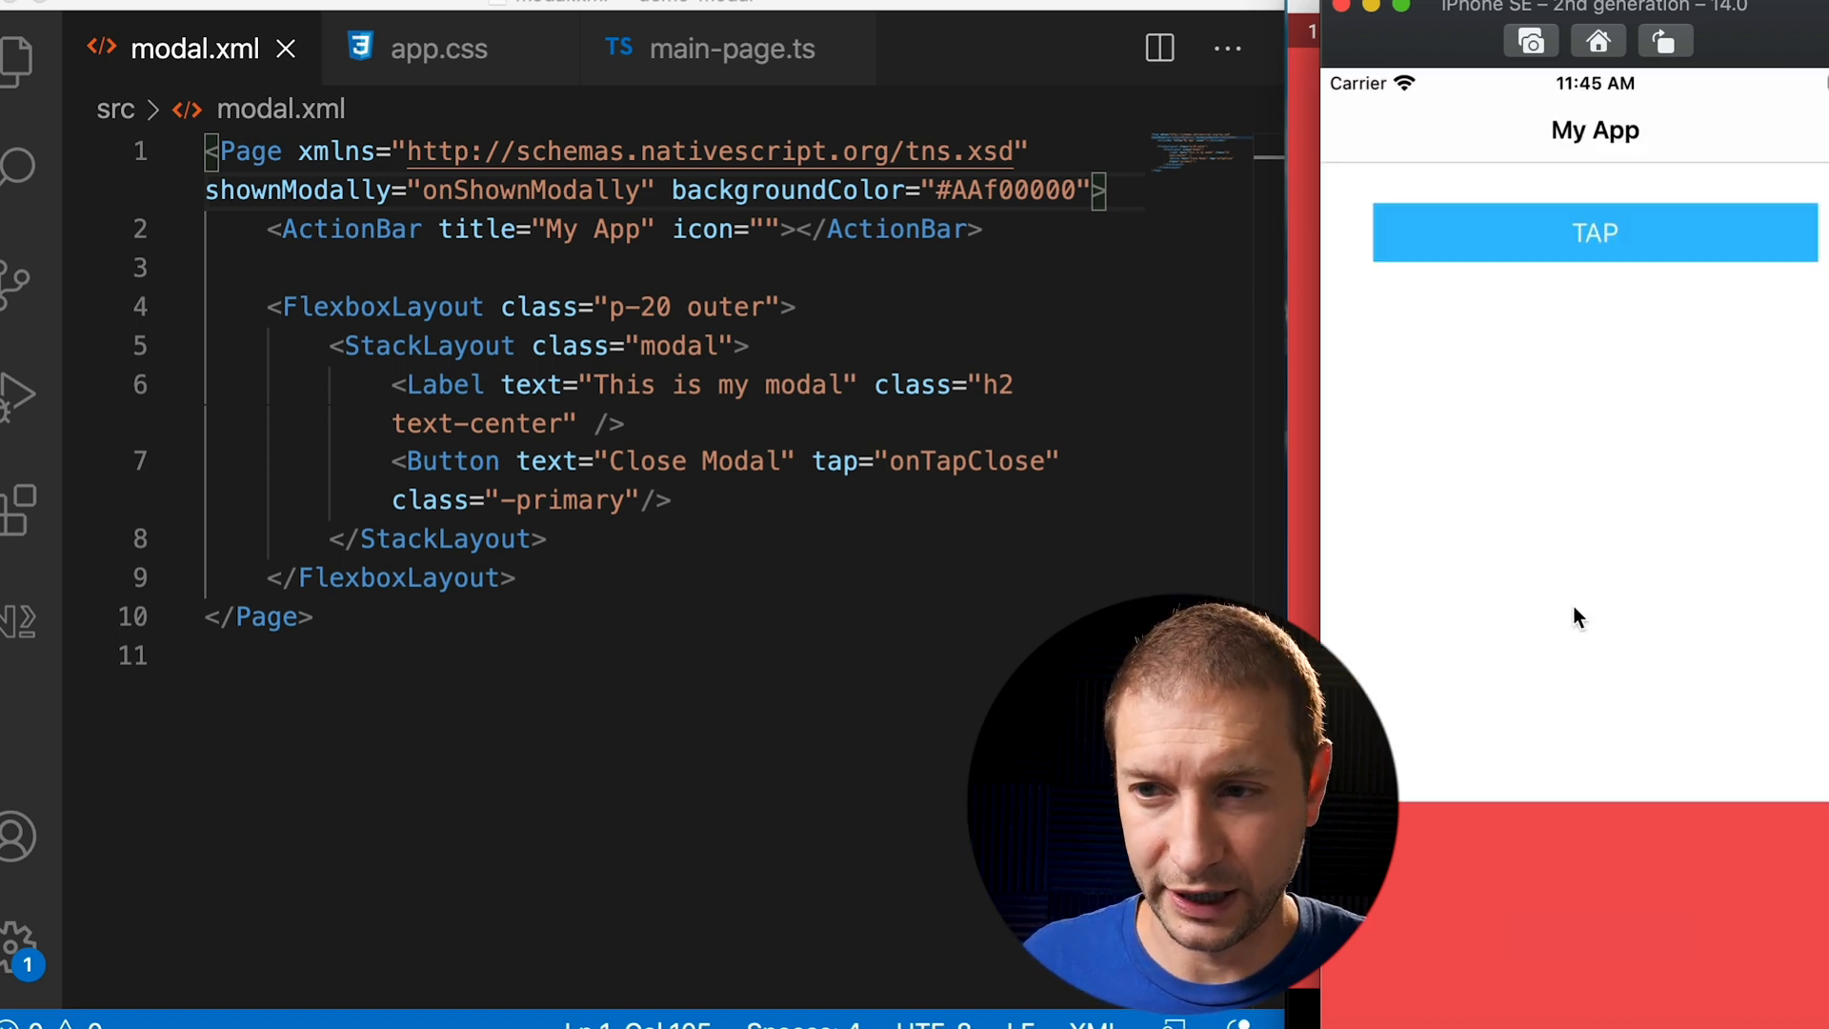
pyautogui.click(1606, 248)
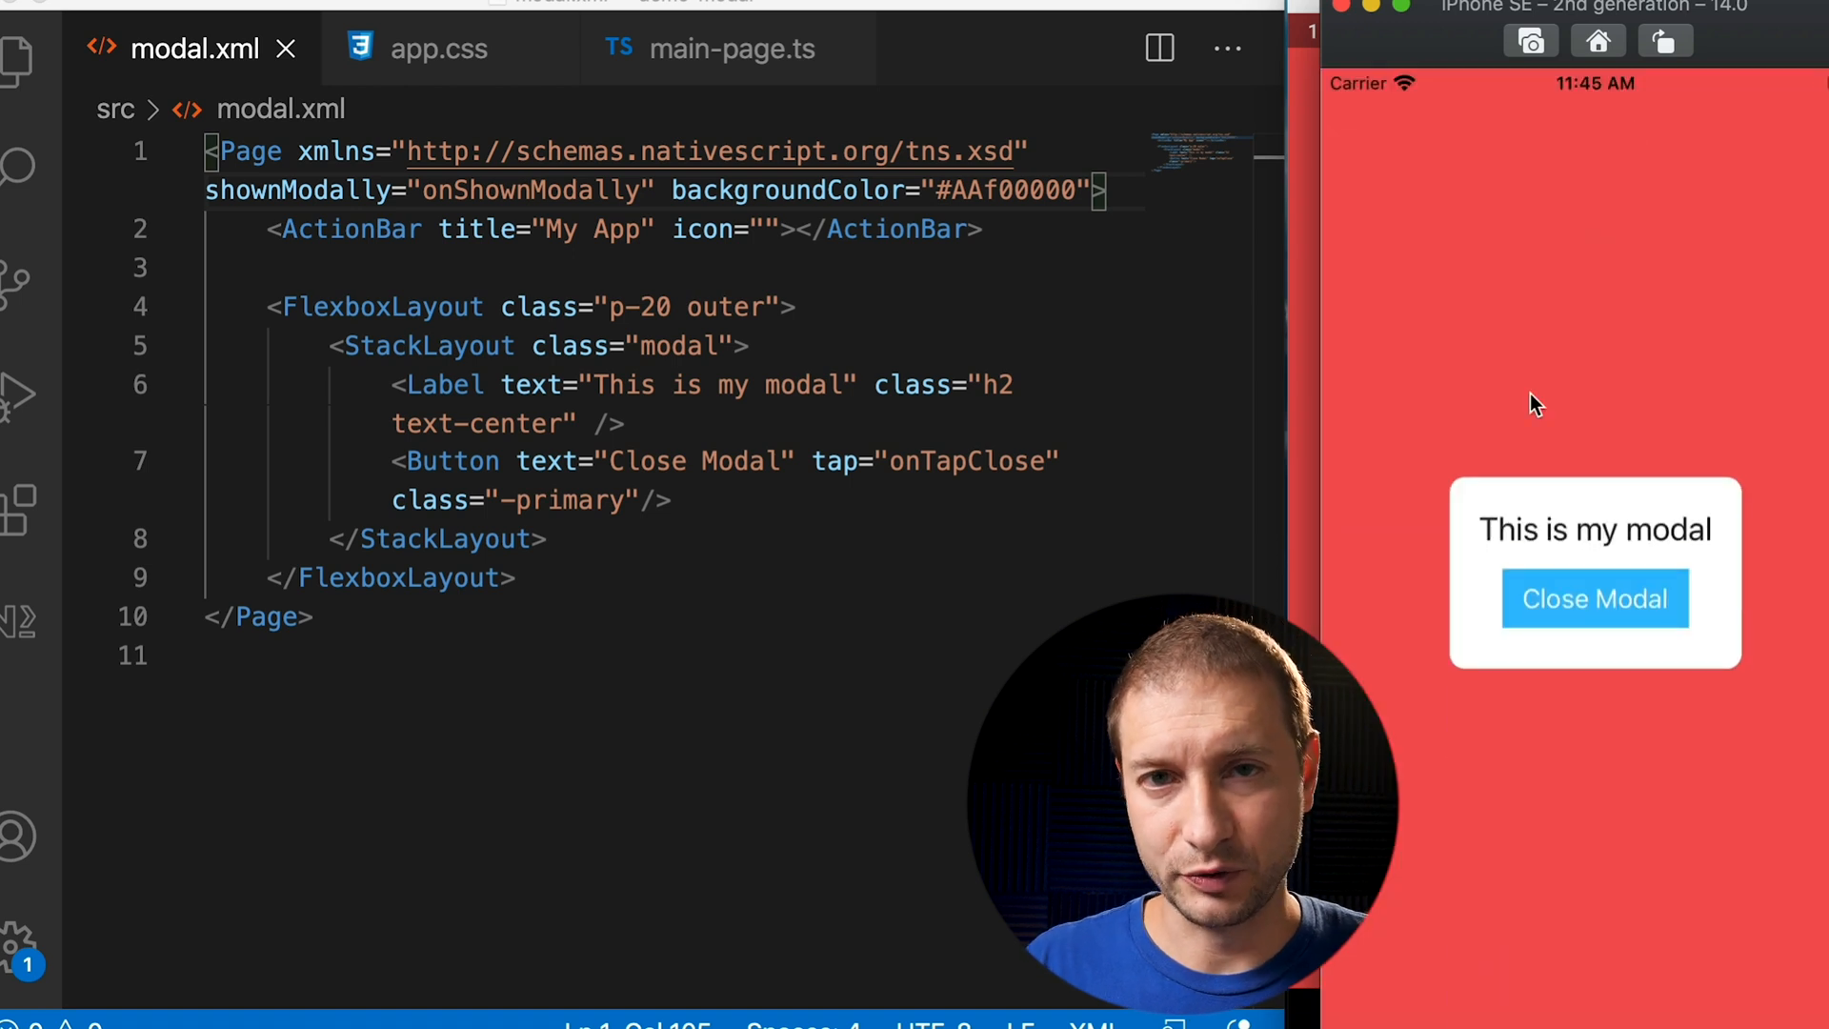
pyautogui.click(779, 399)
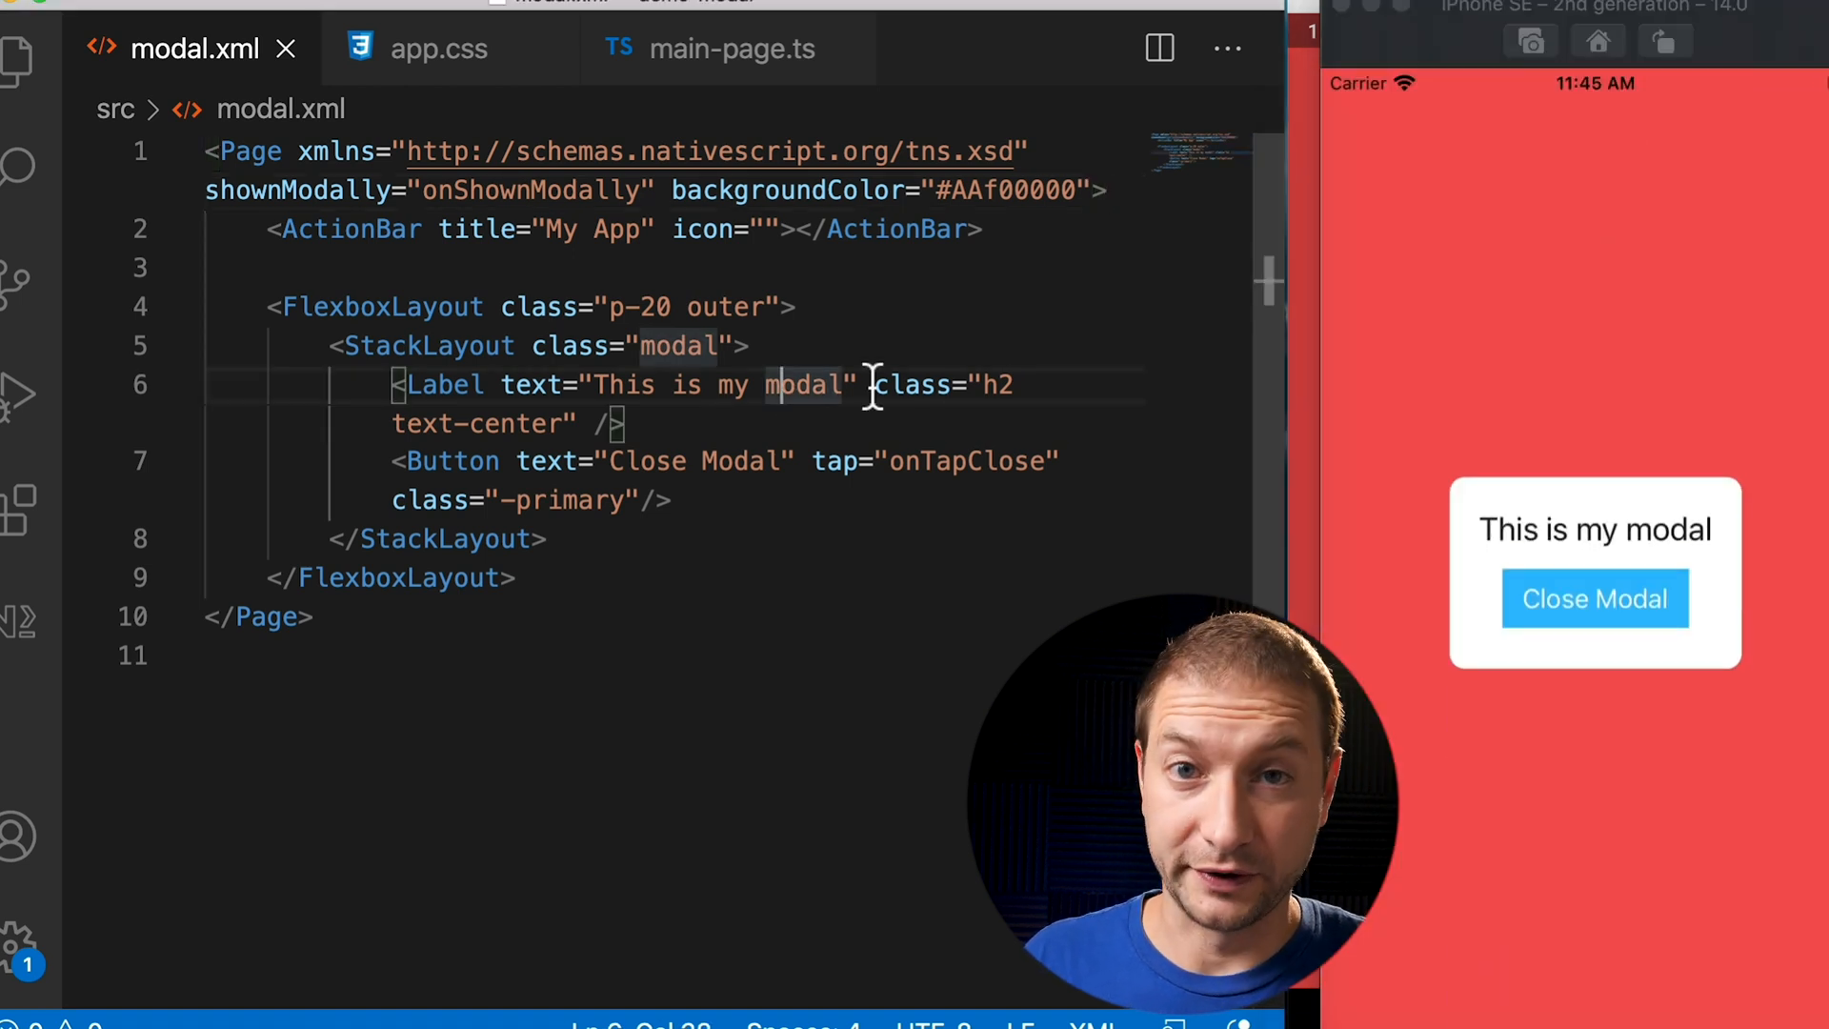
# - In main-page.ts, uncomment the ios BlurOverFullScreen presentation style block in the modal options
pyautogui.click(731, 58)
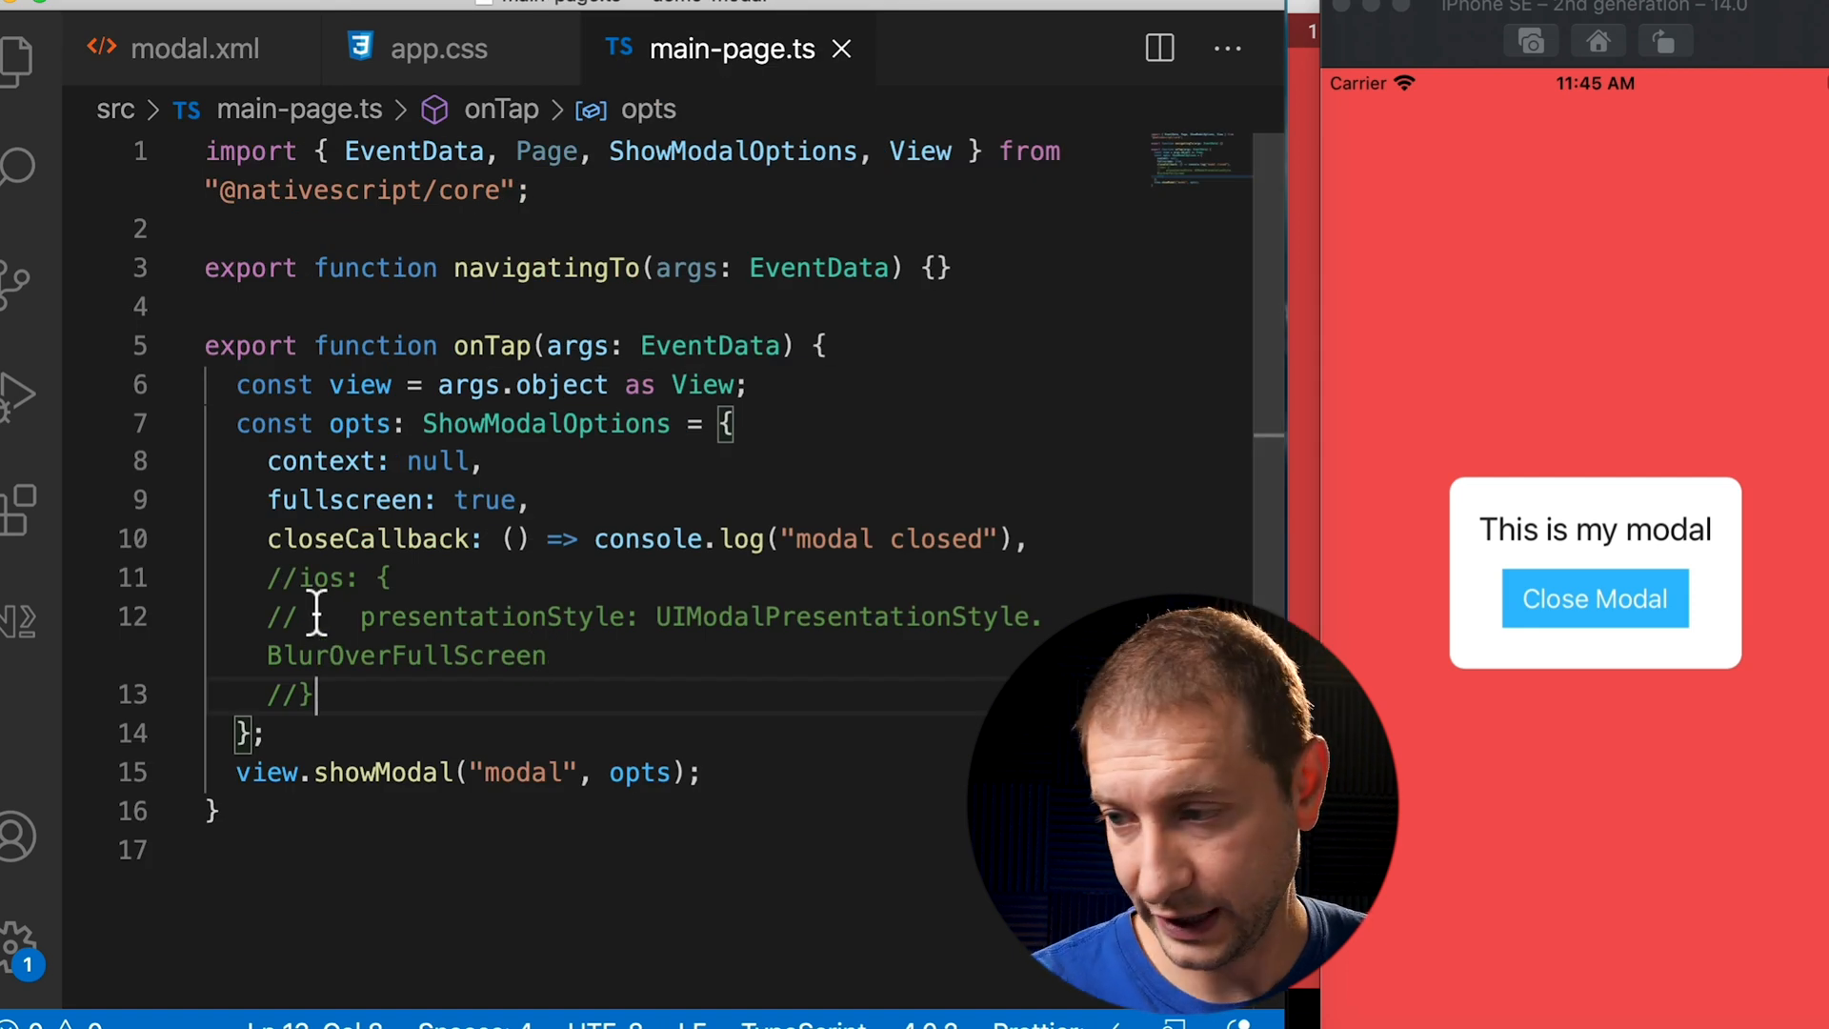
pyautogui.click(298, 577)
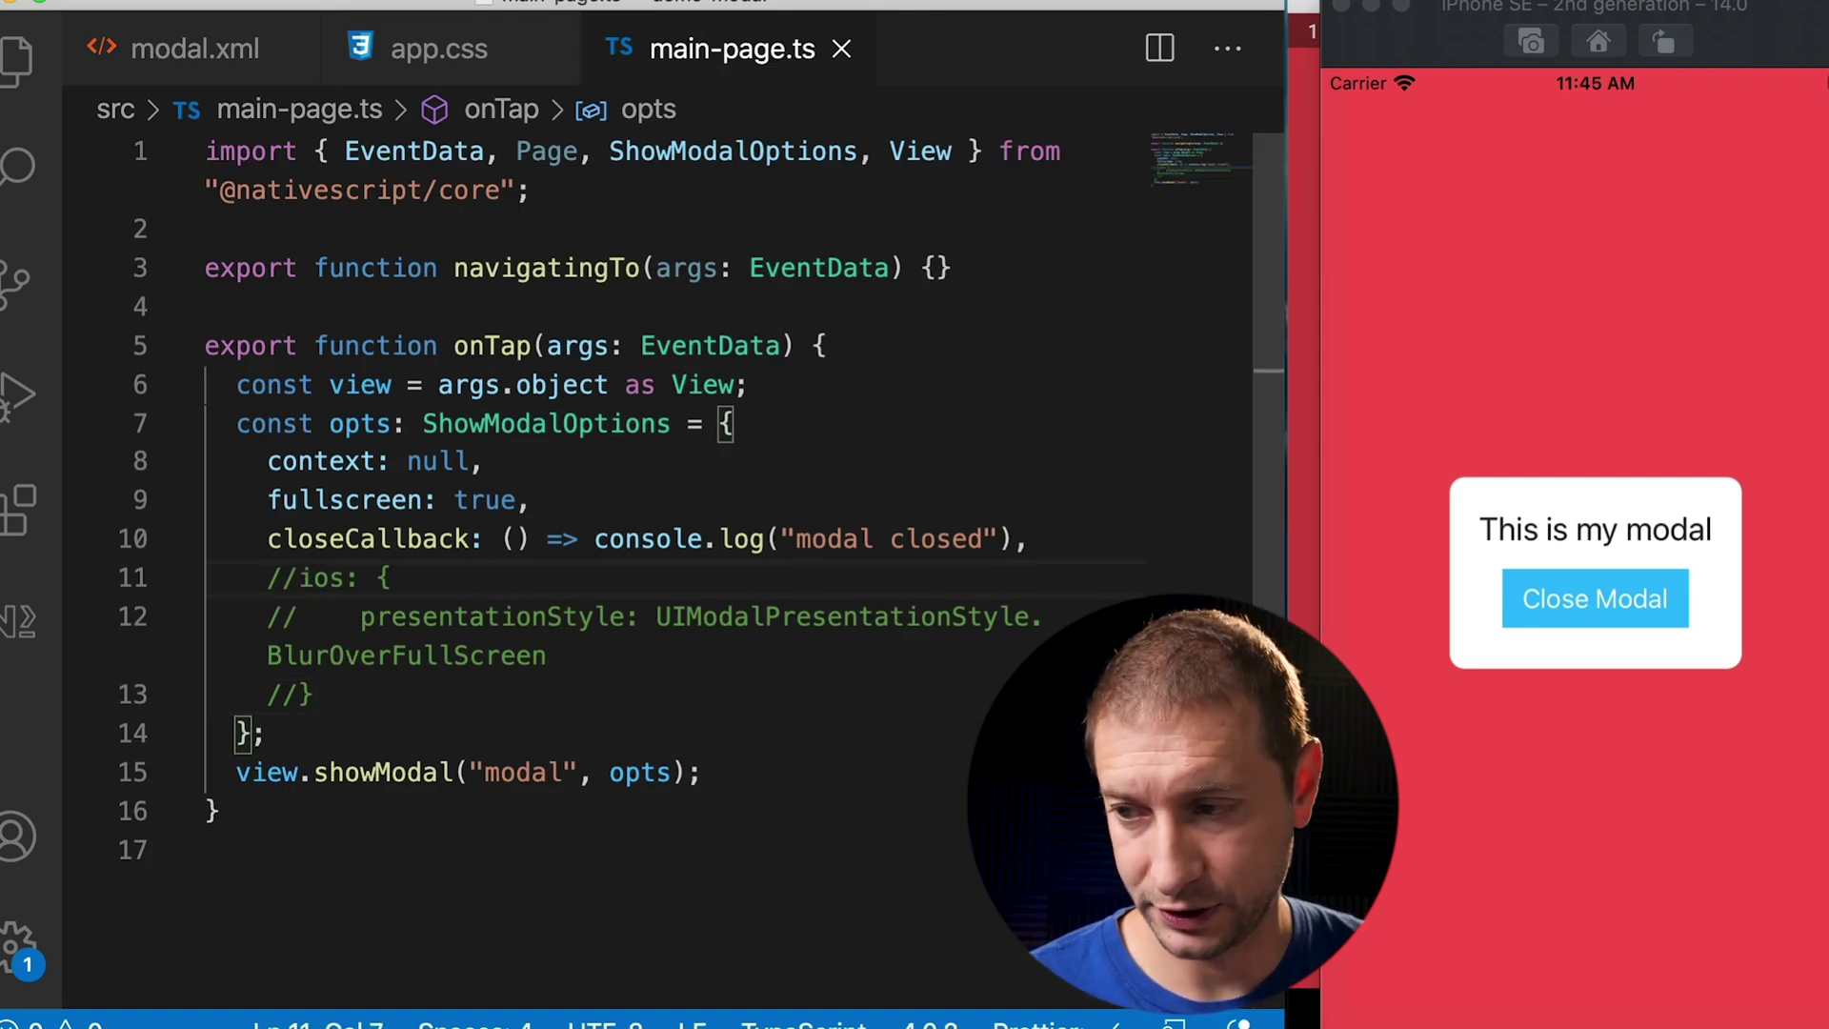
pyautogui.press('BackSpace')
pyautogui.press('BackSpace')
pyautogui.click(300, 616)
pyautogui.press('BackSpace')
pyautogui.press('BackSpace')
pyautogui.click(306, 695)
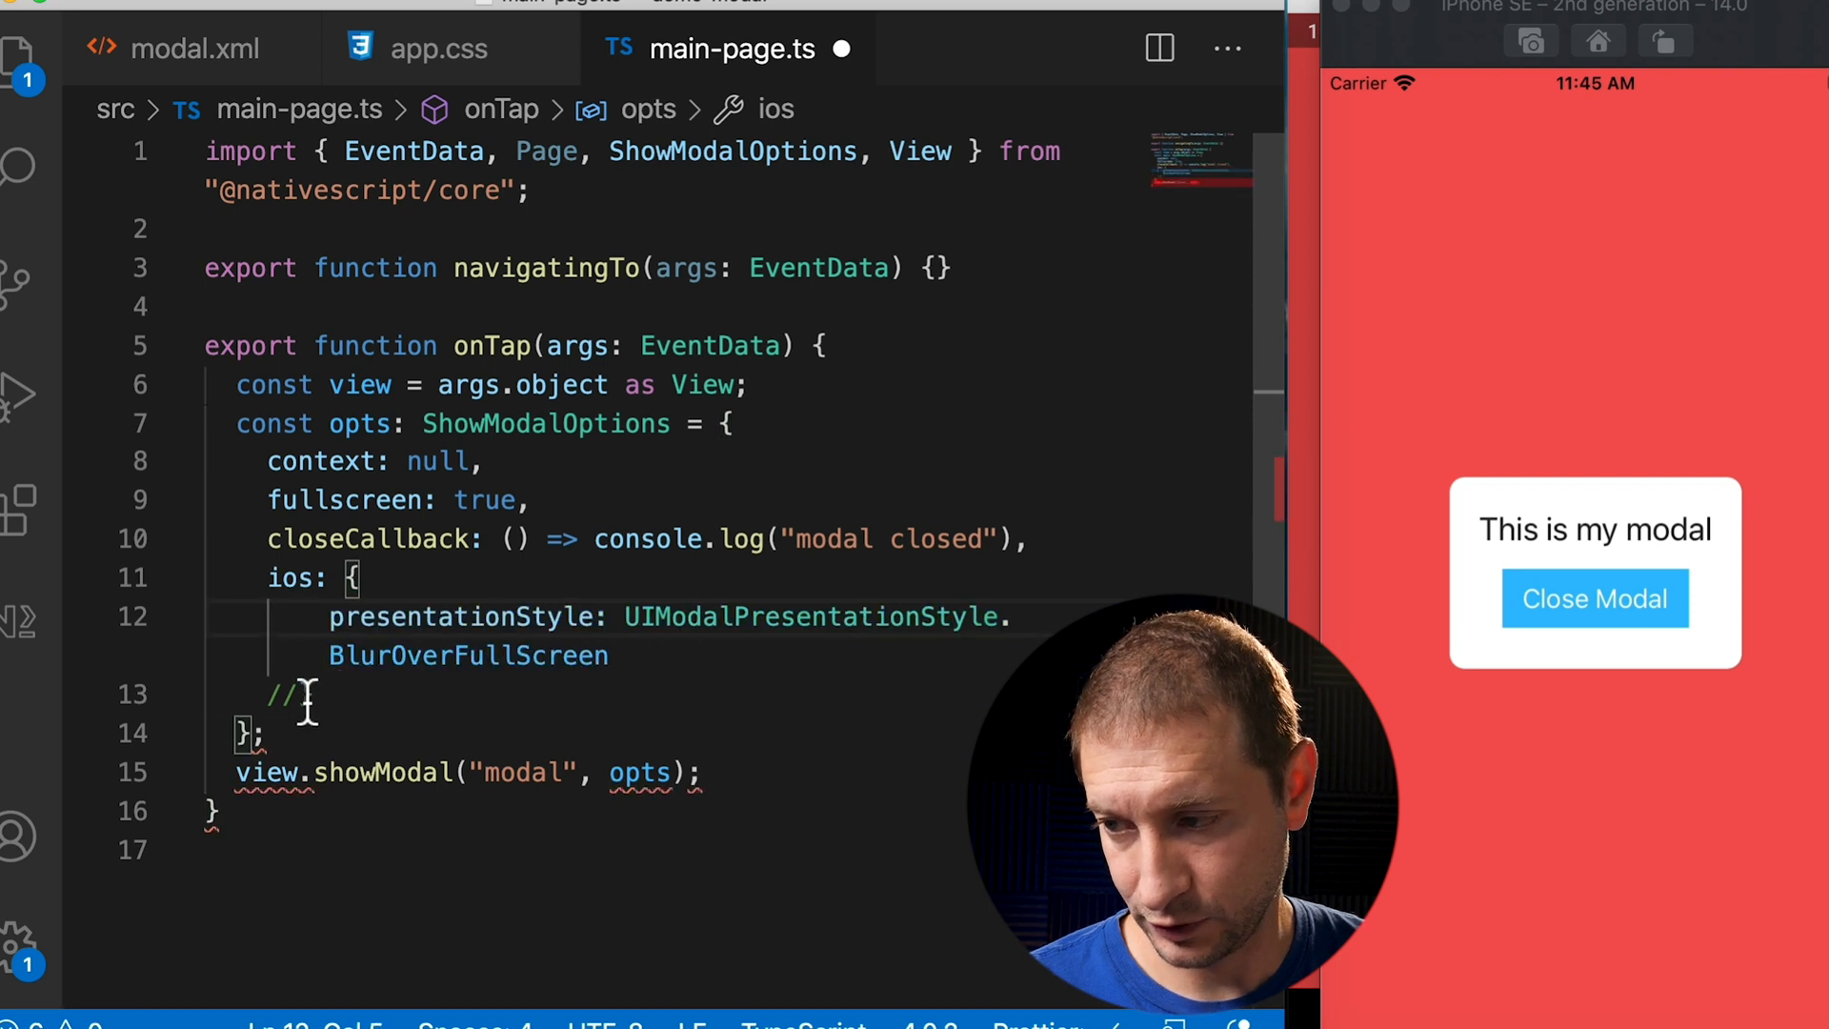
pyautogui.press('BackSpace')
pyautogui.press('BackSpace')
pyautogui.write('}')
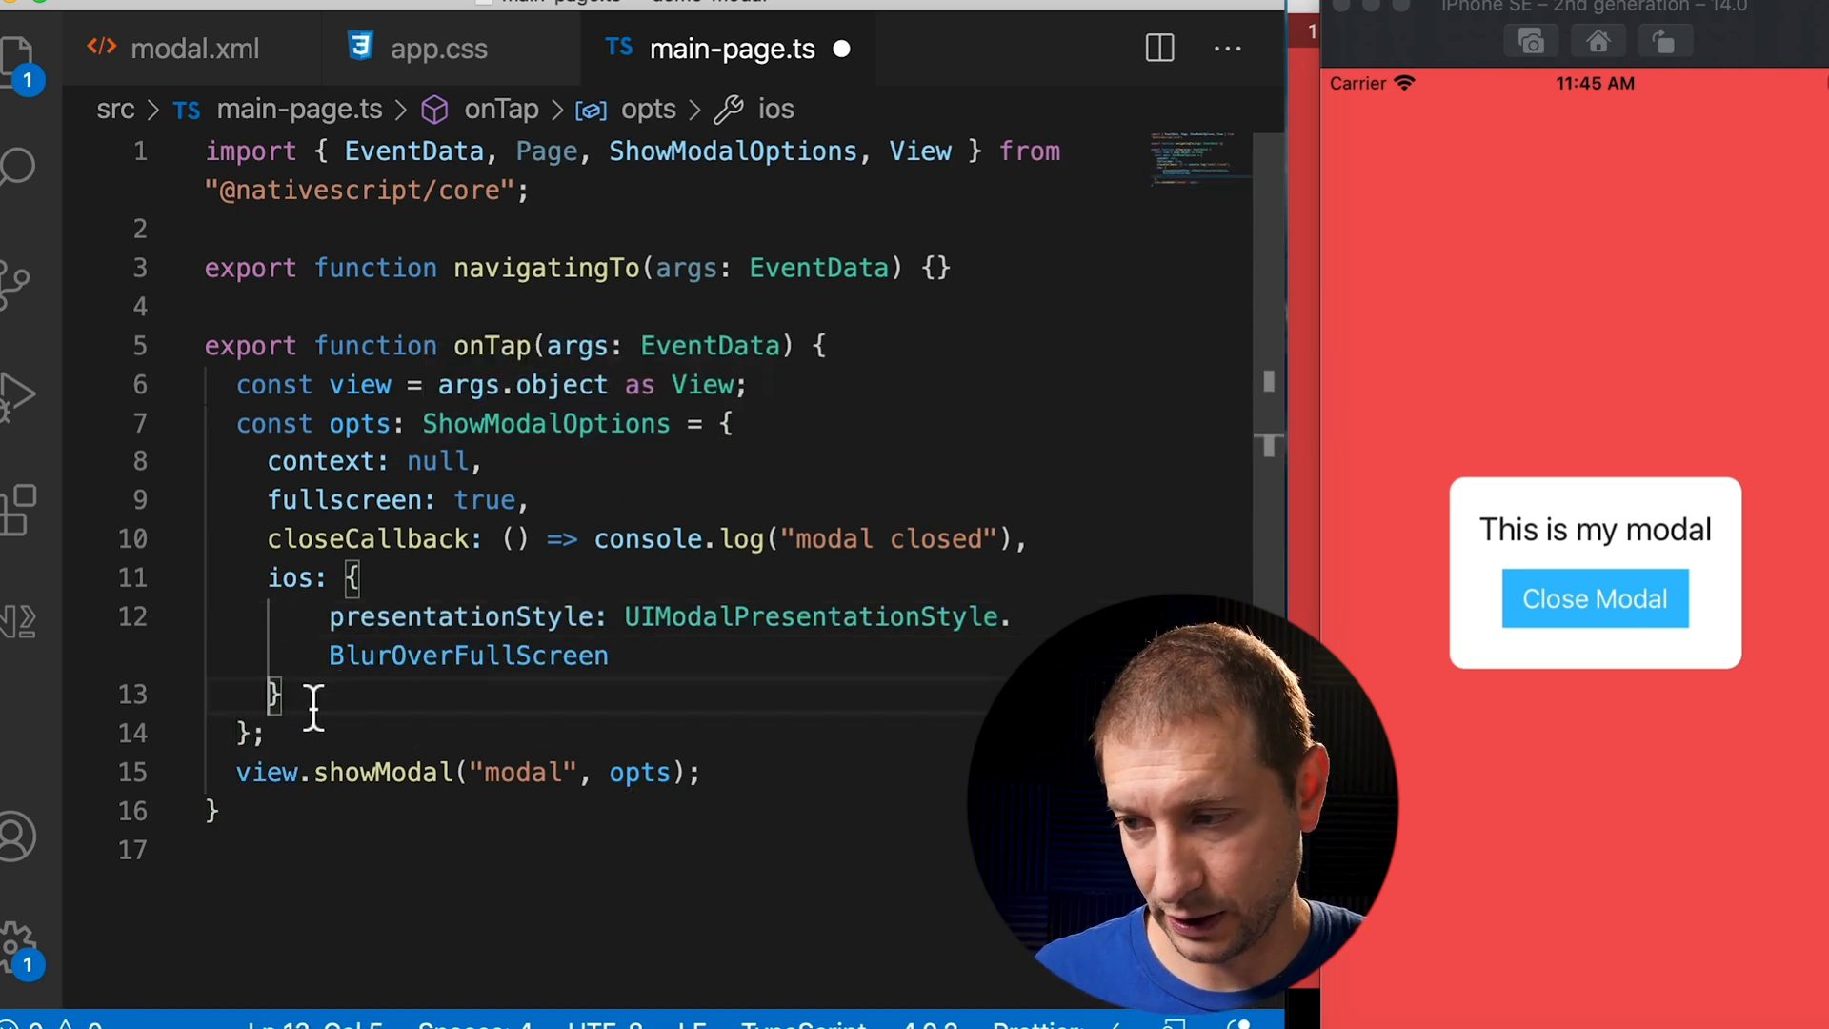
# - Review the modal options object, save main-page.ts, and open the modal in the simulator
pyautogui.moveTo(314, 694); pyautogui.dragTo(232, 423)
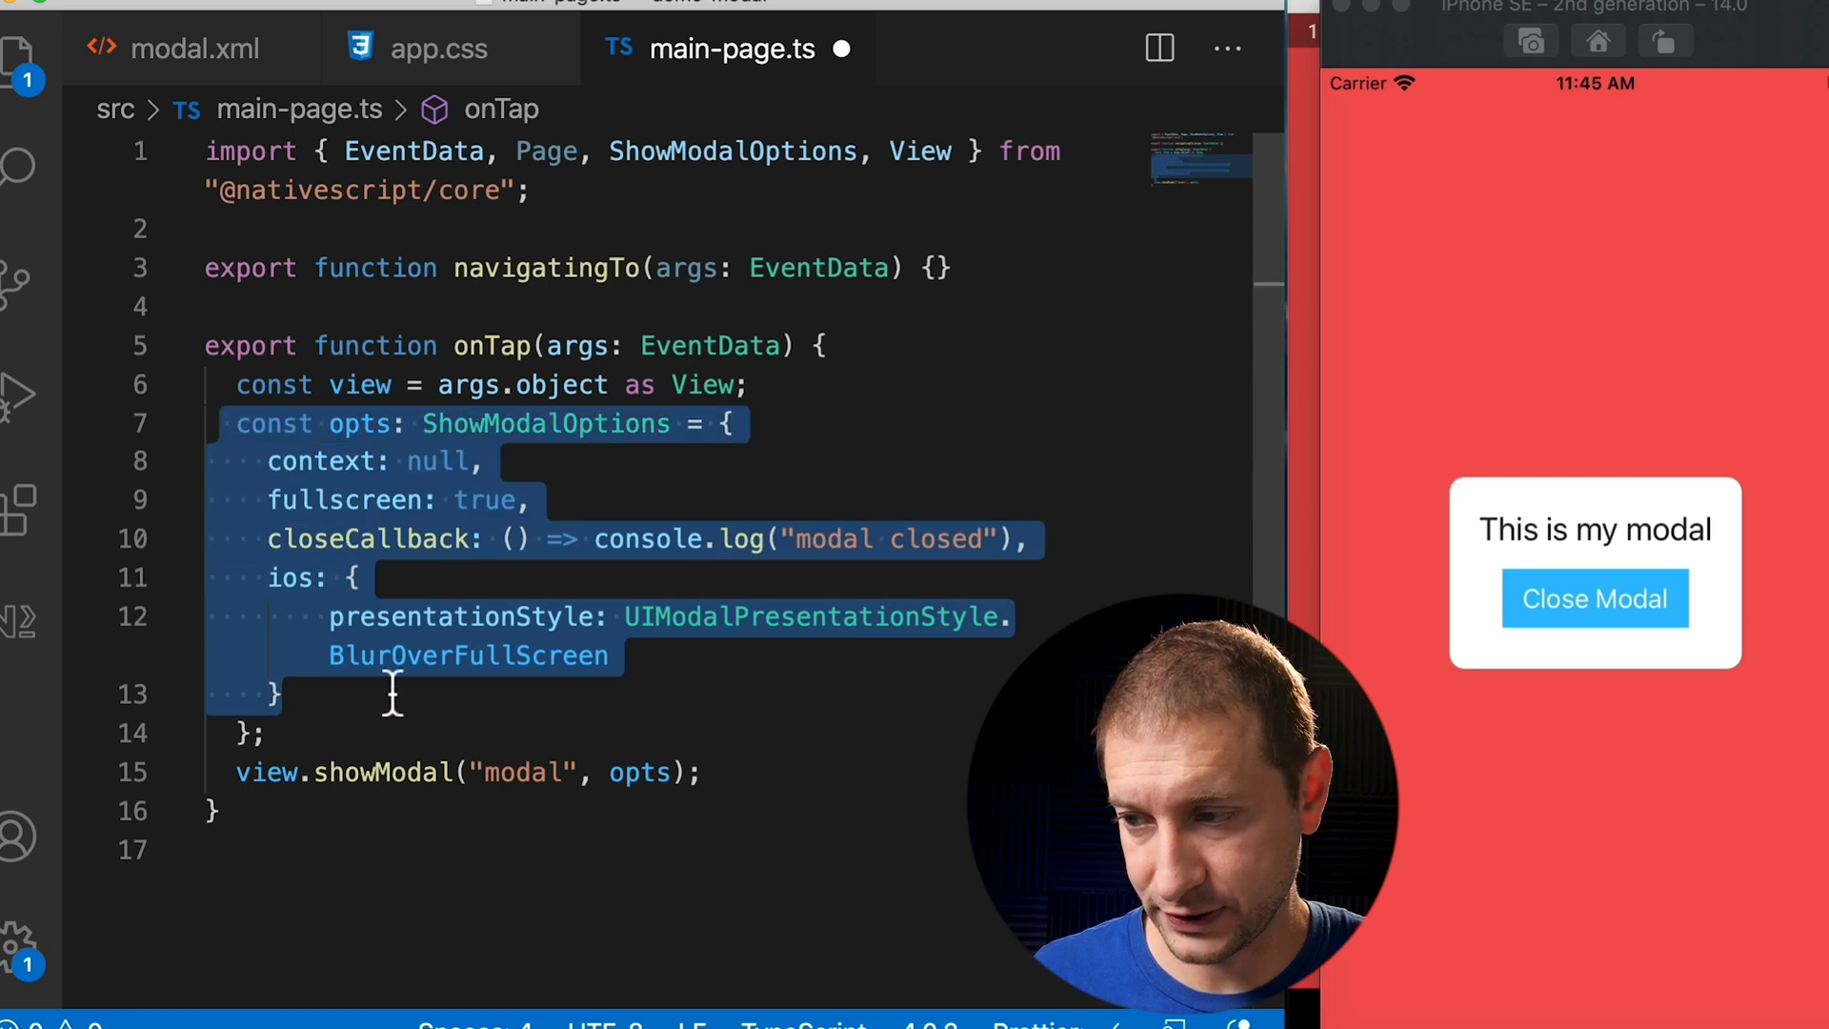
pyautogui.click(285, 577)
pyautogui.moveTo(272, 577); pyautogui.dragTo(358, 699)
pyautogui.click(458, 686)
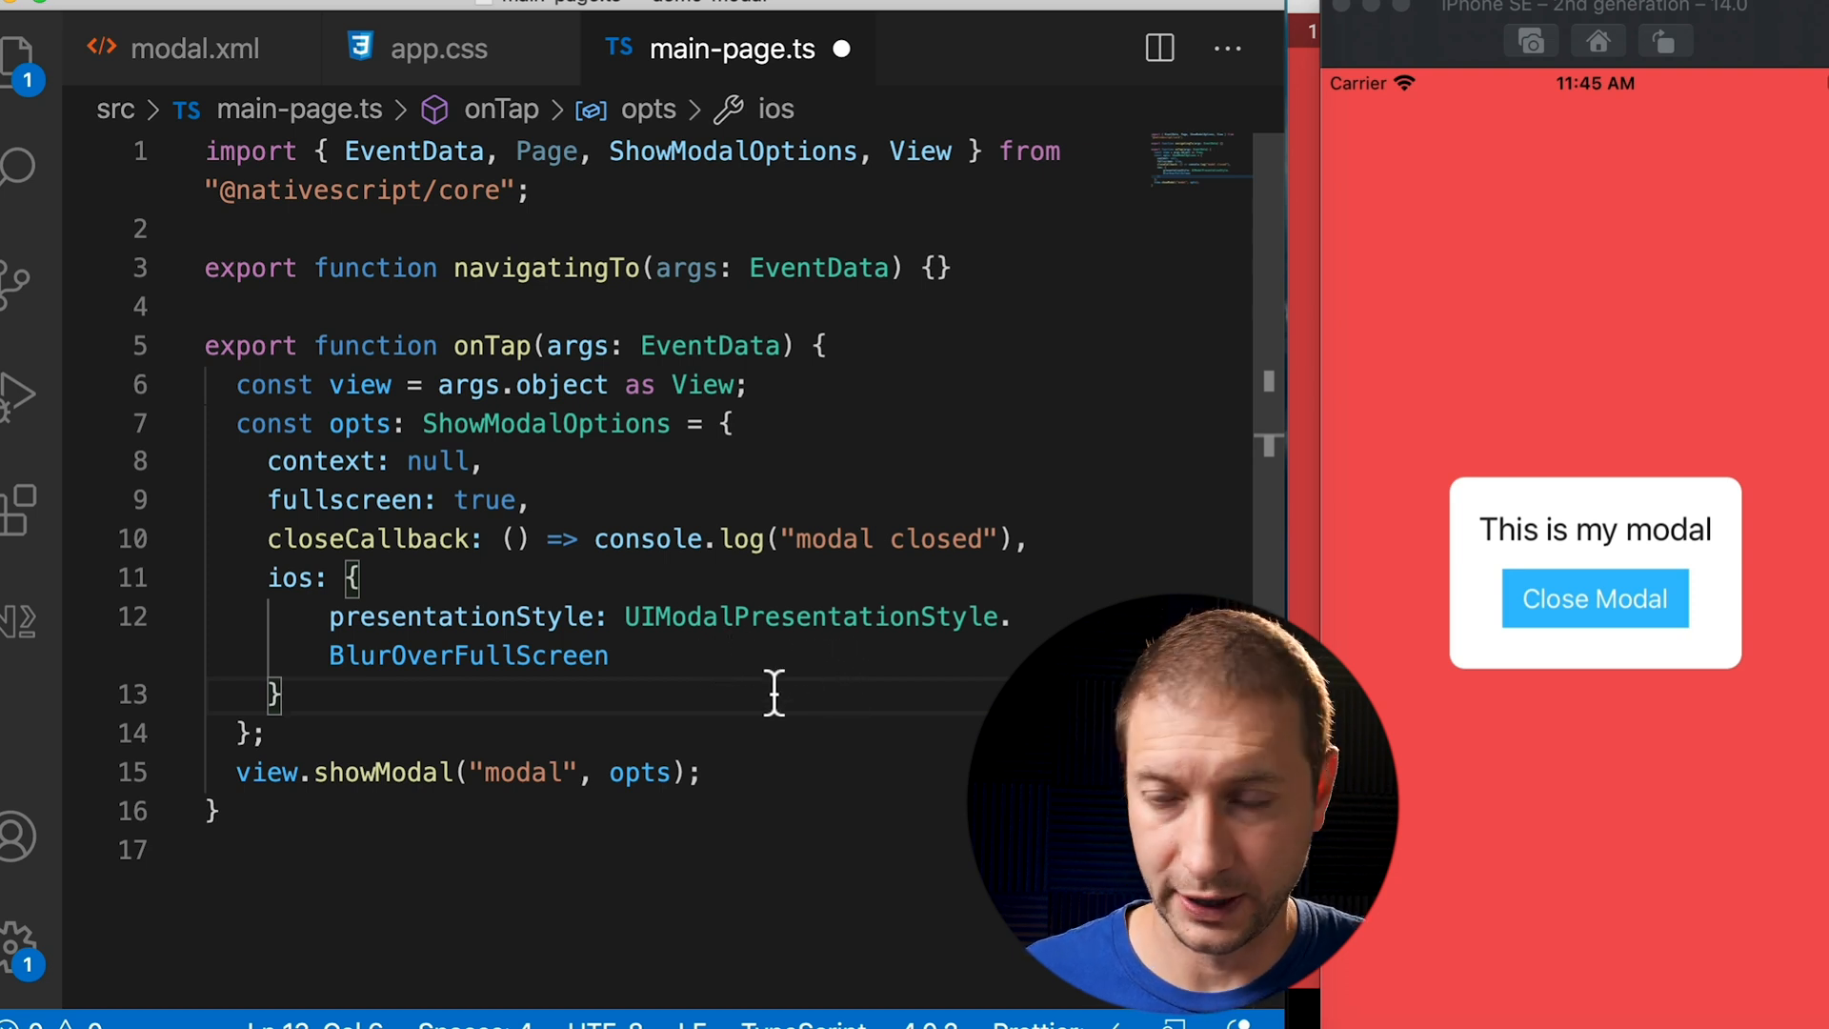
pyautogui.hotkey('ctrl', 's')
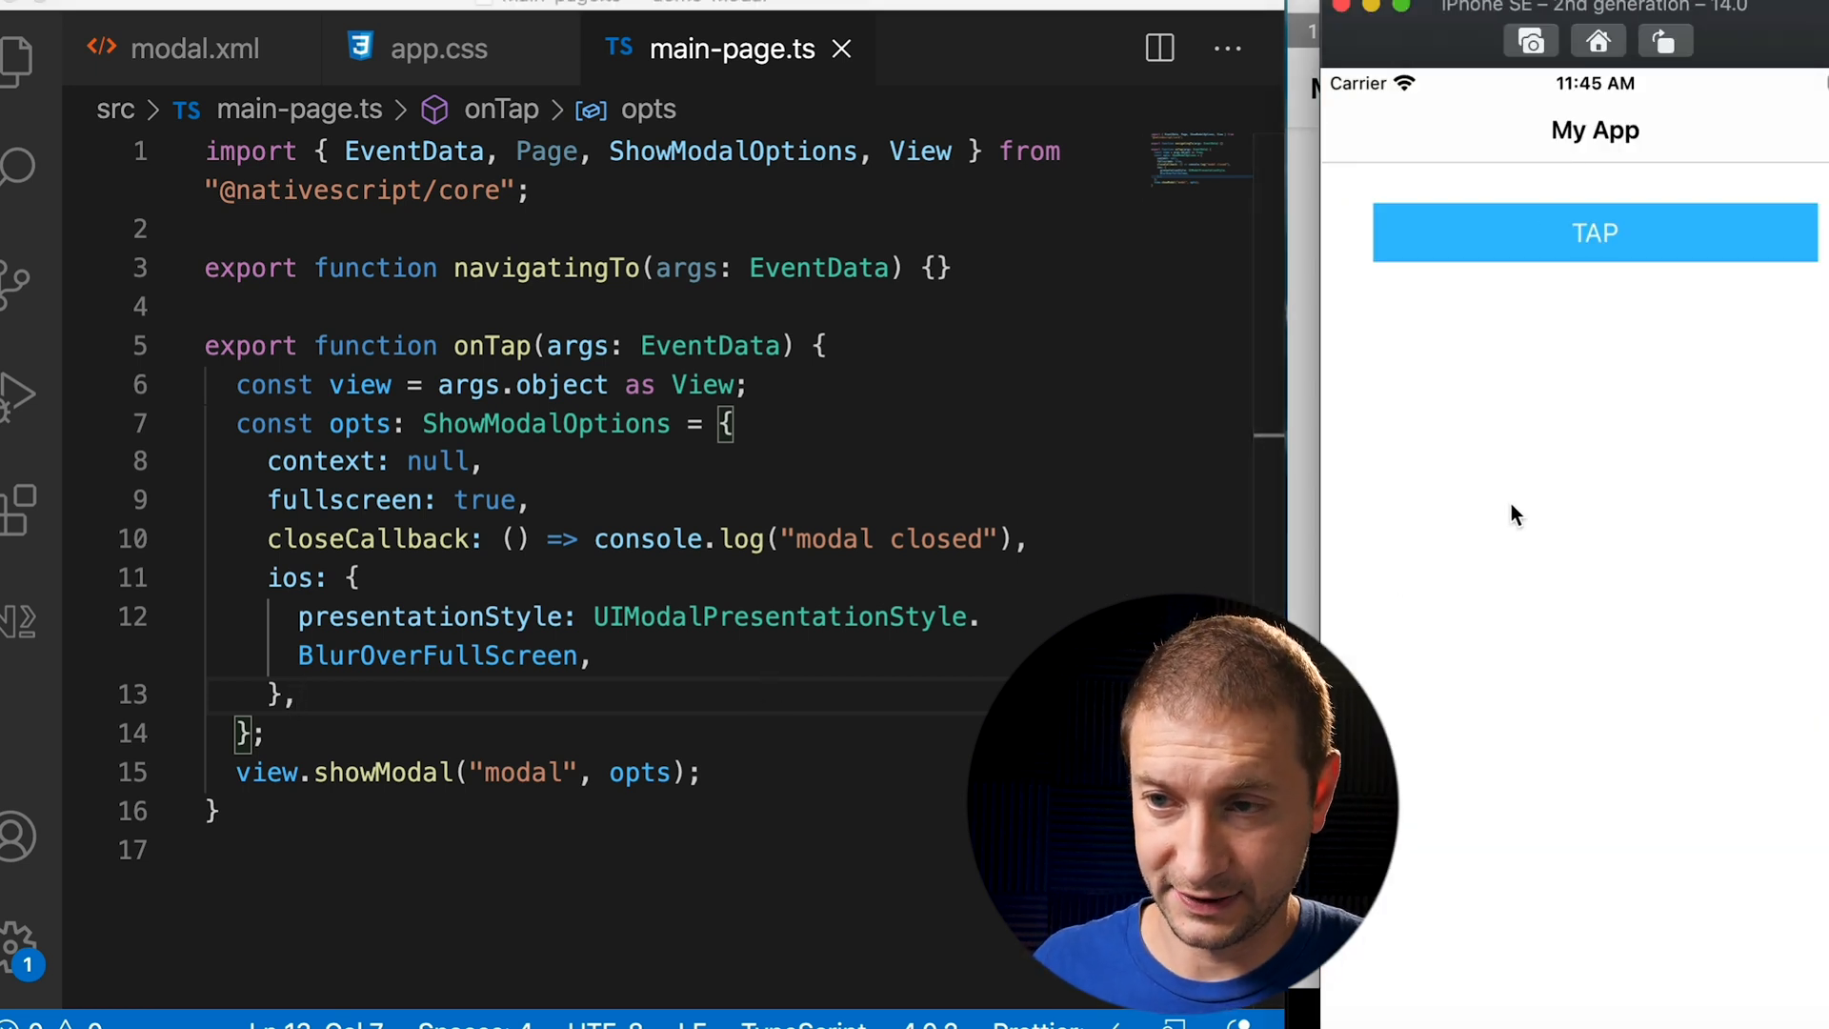
pyautogui.click(1766, 250)
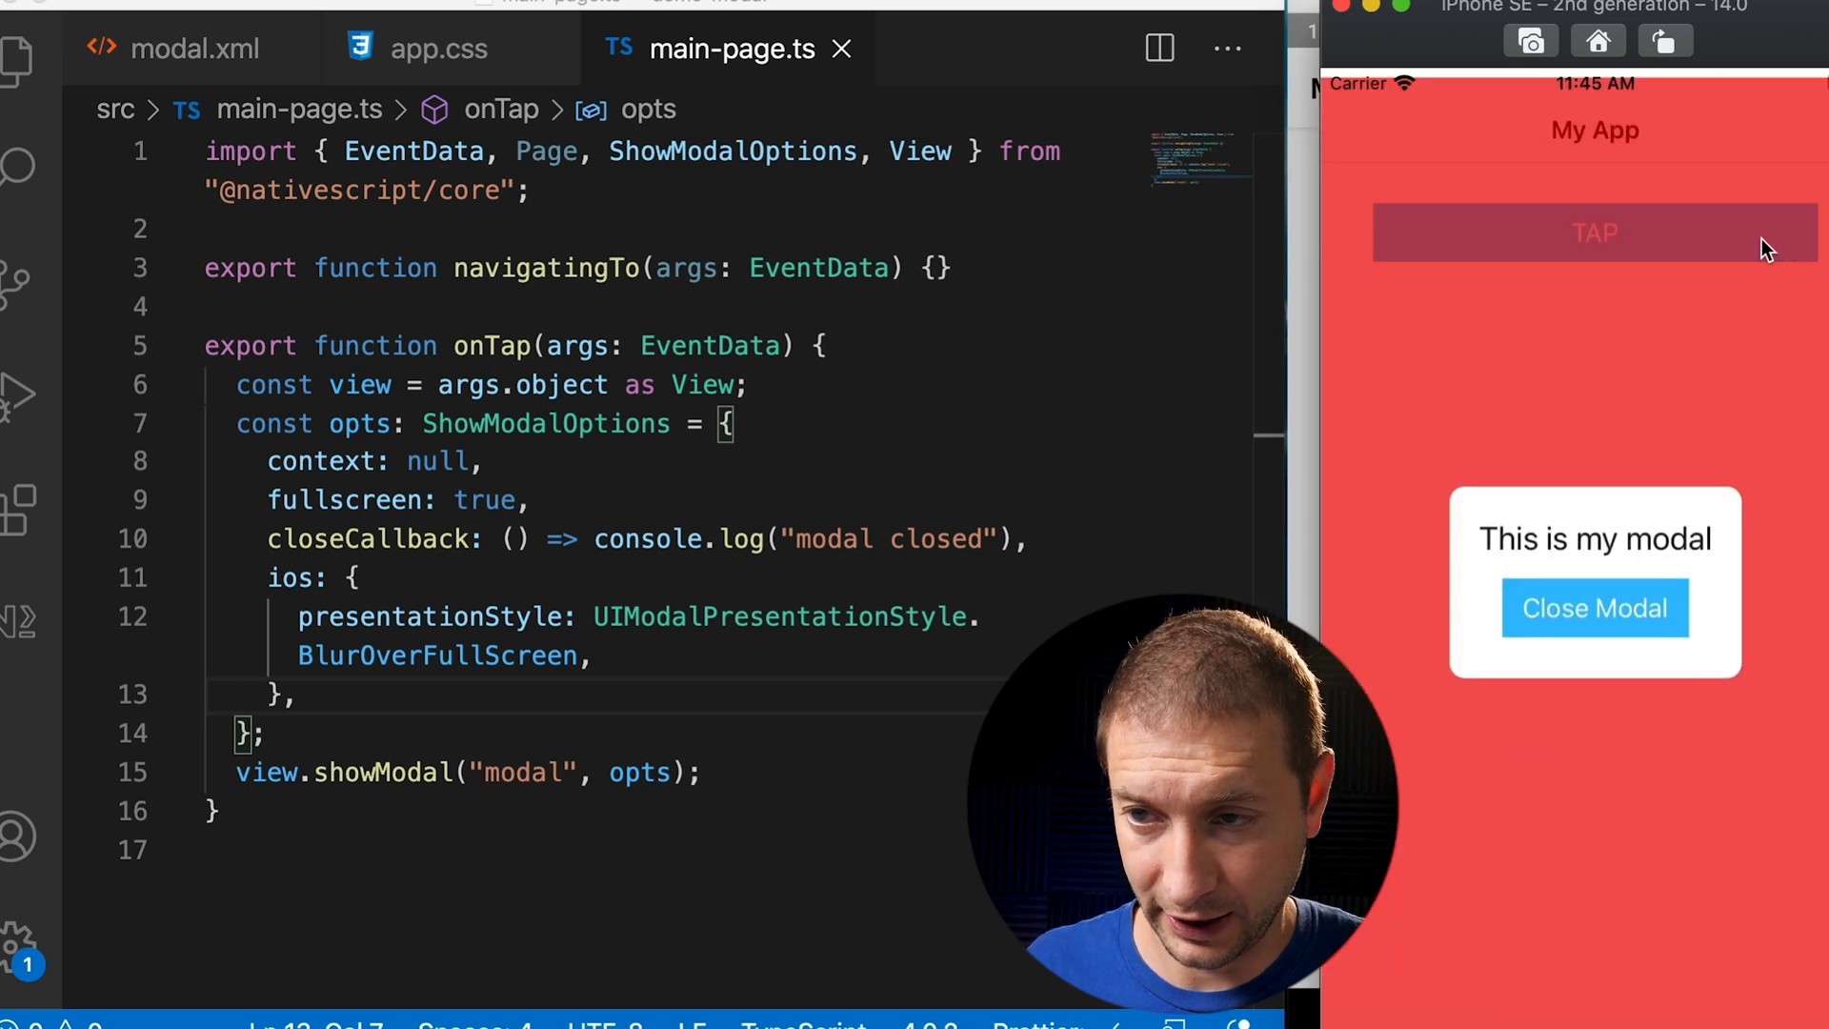
# - Rerun 'ns run' in the terminal to relaunch the app, then return to the BlurOverFullScreen line
pyautogui.press('super+Tab')
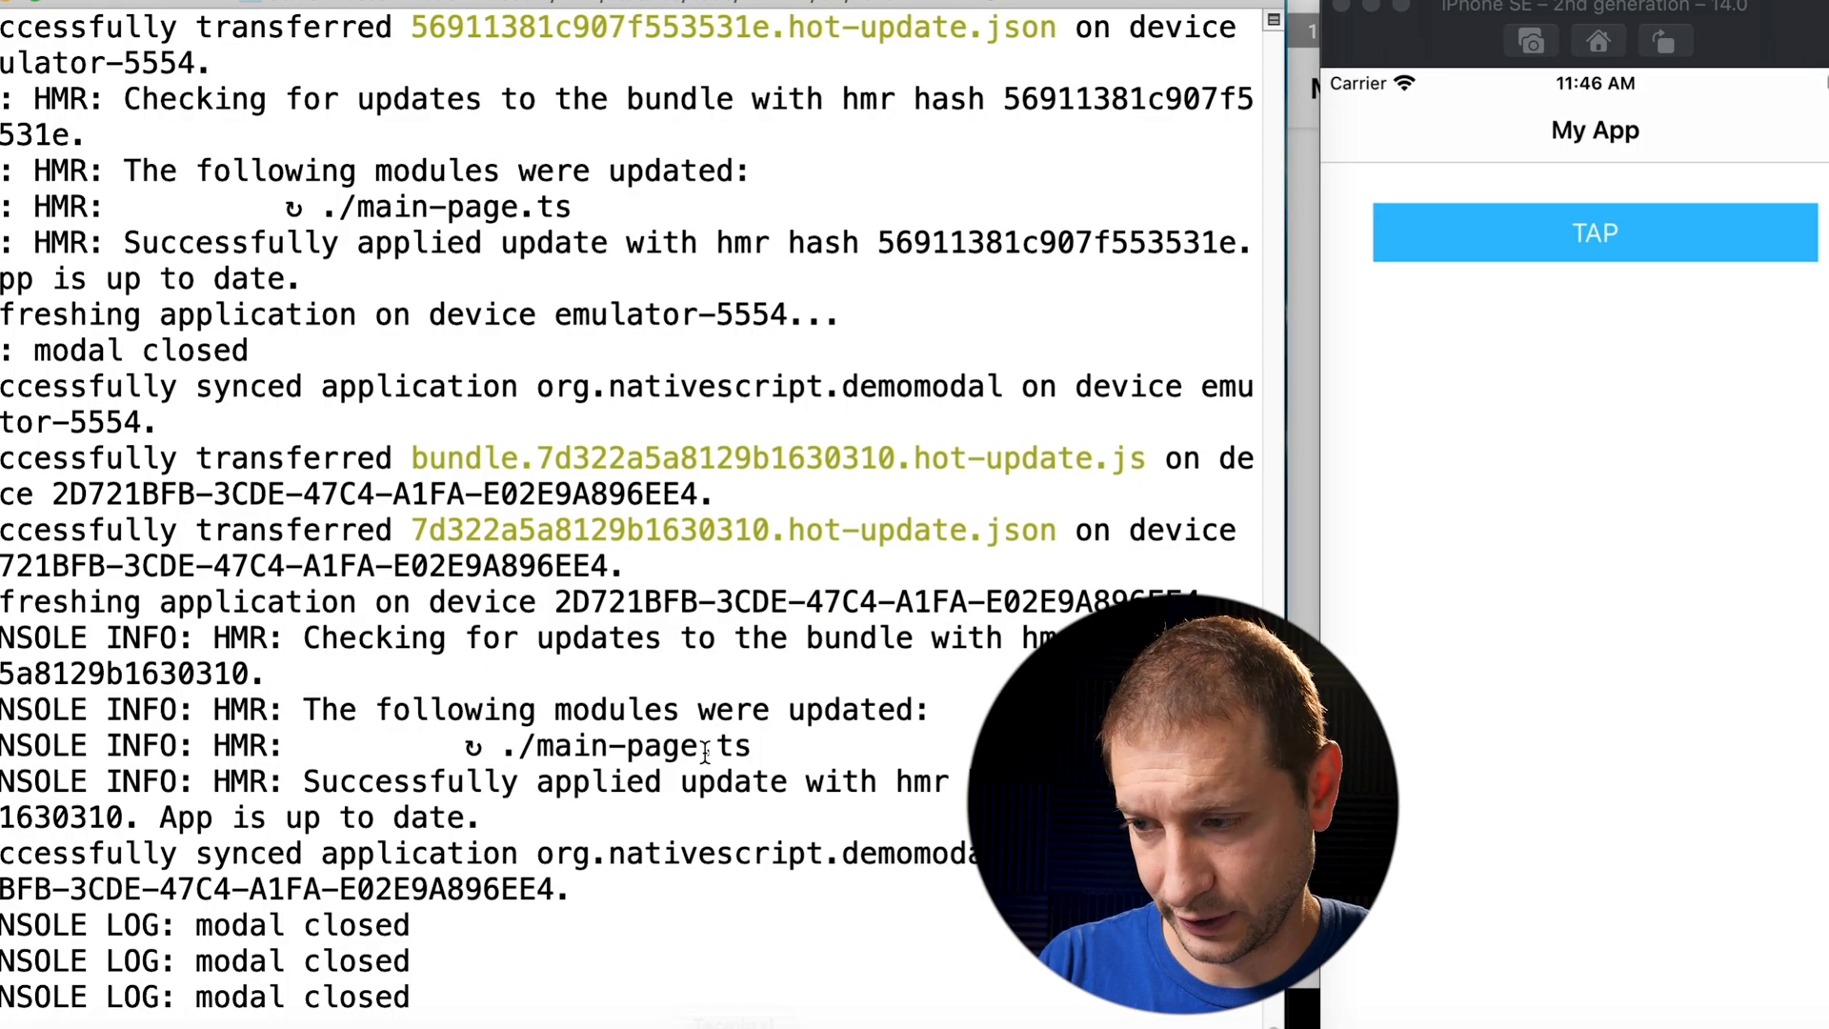
pyautogui.scroll(-3, 804, 817)
pyautogui.press('Return')
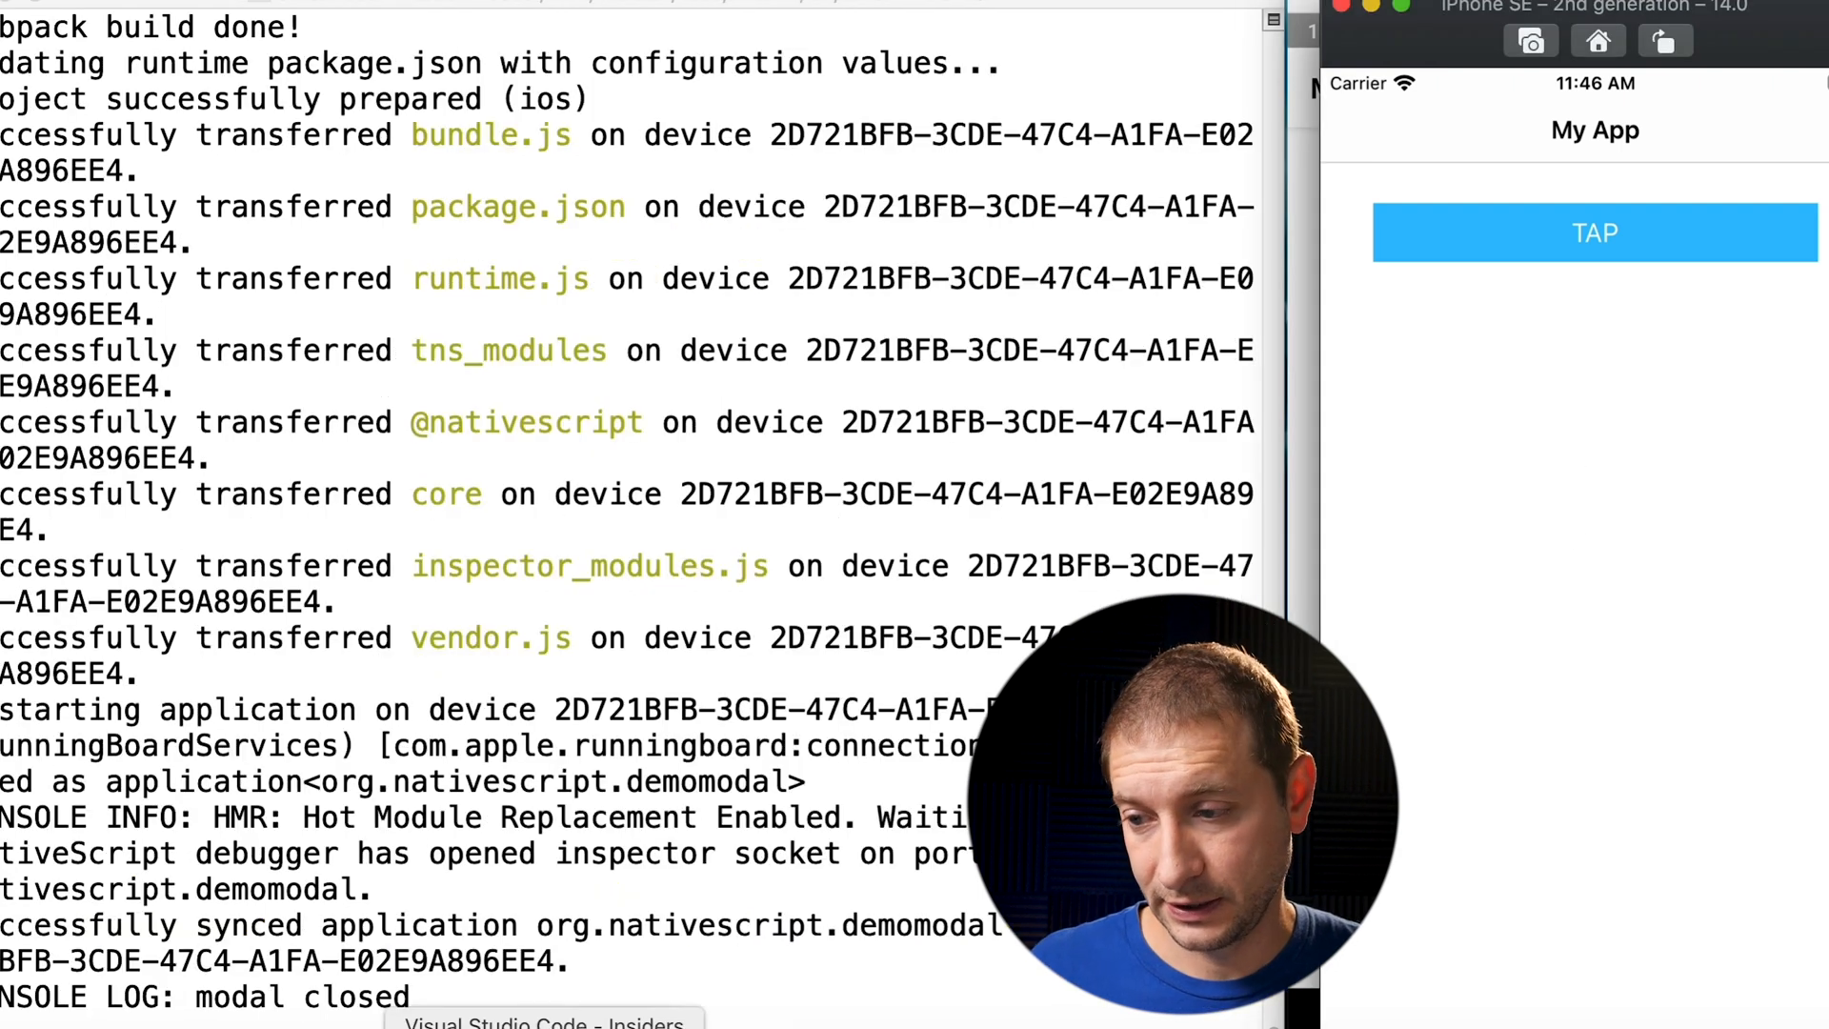
pyautogui.click(543, 1026)
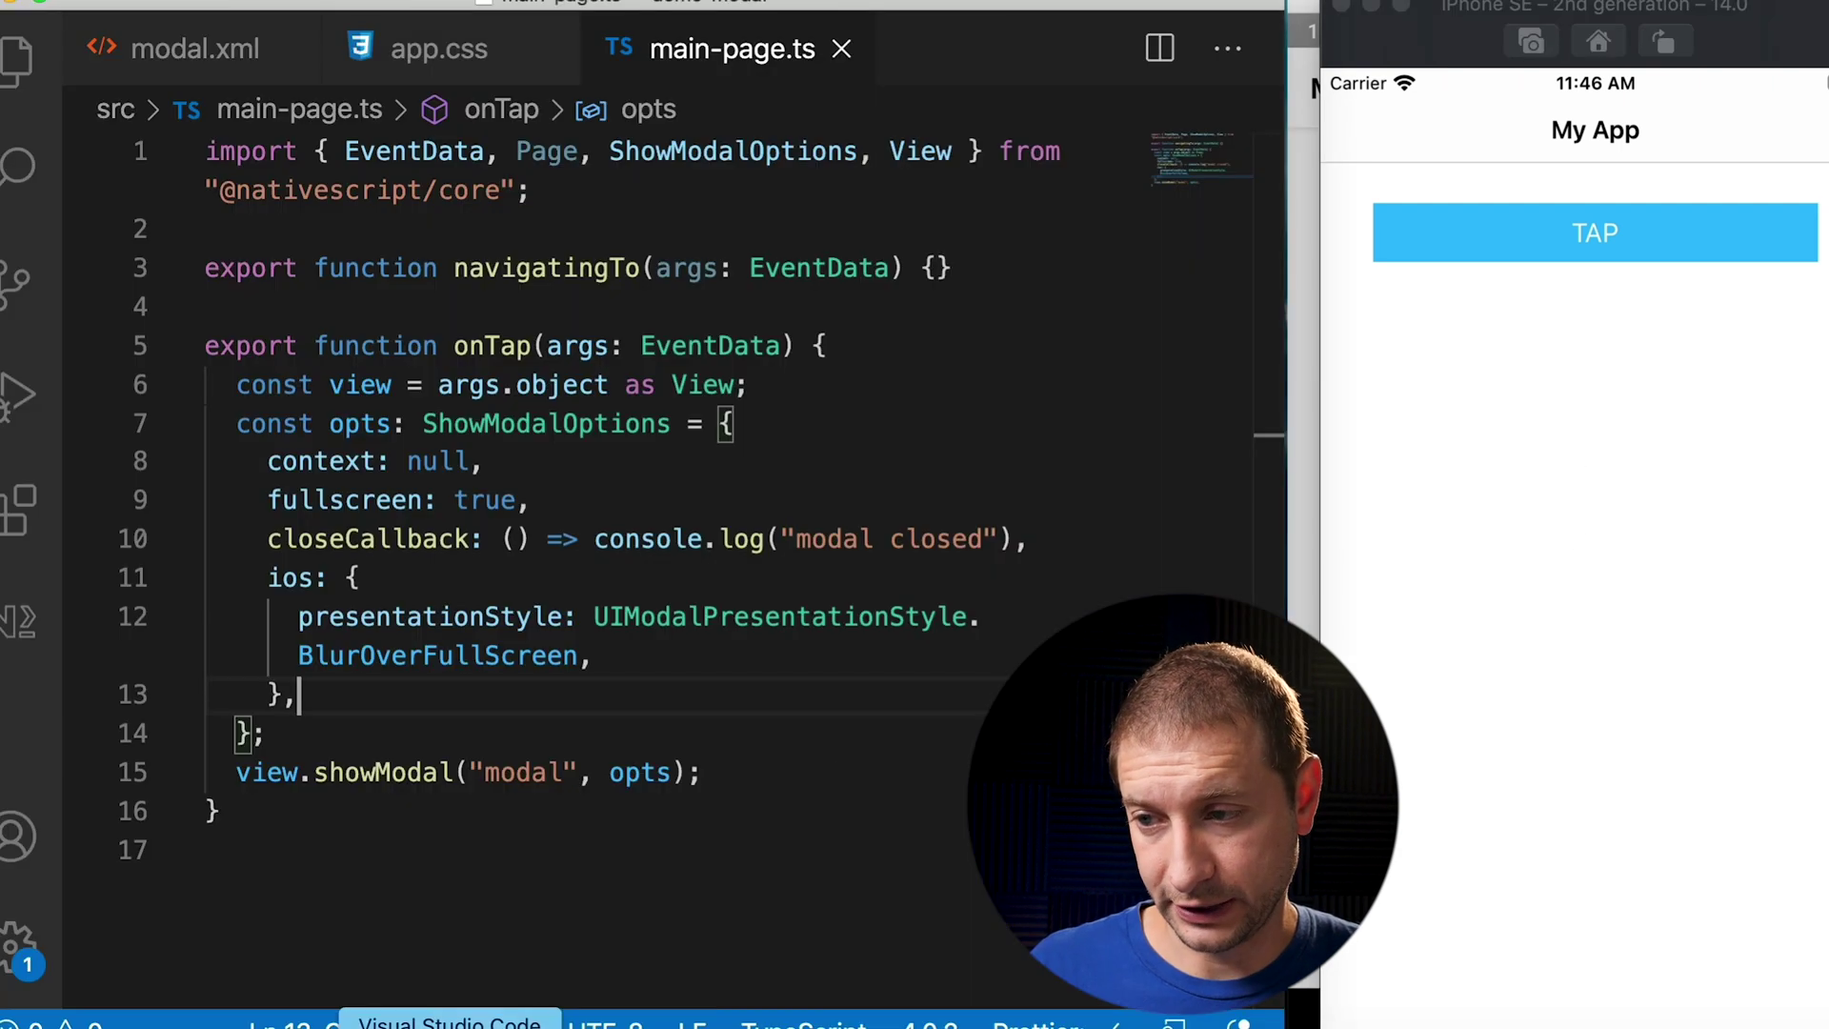
pyautogui.click(619, 661)
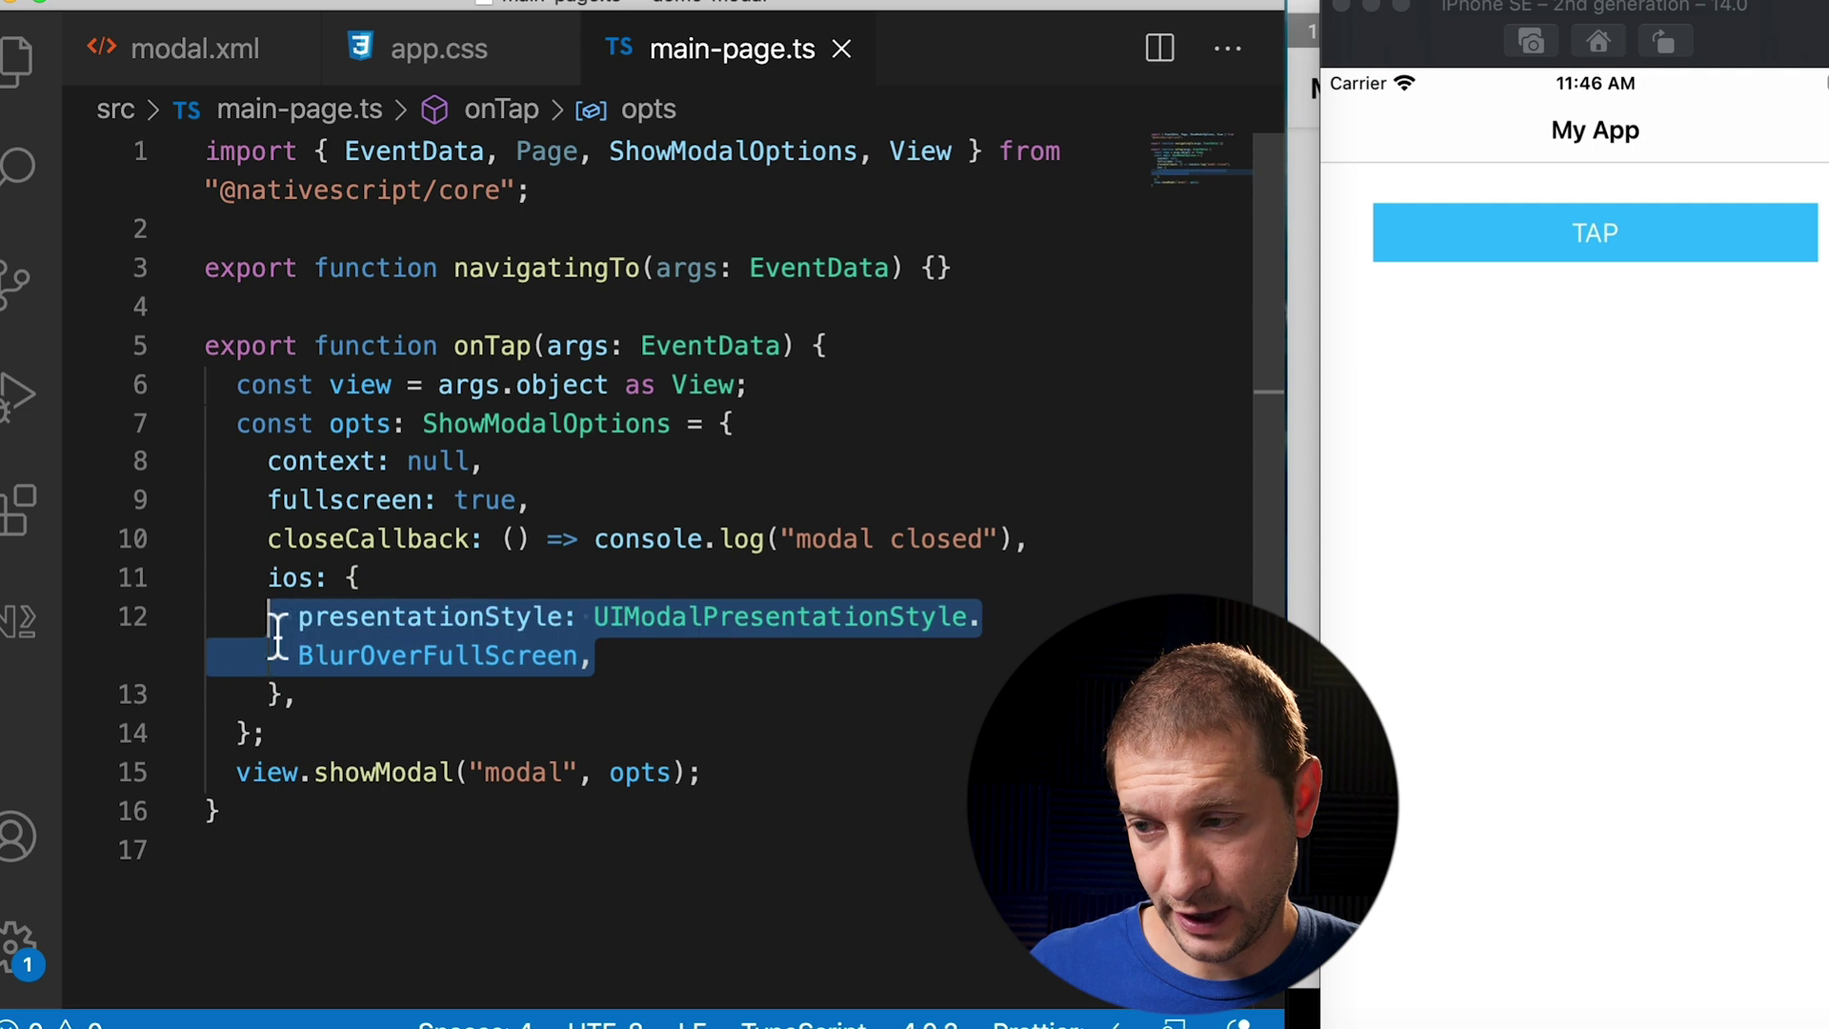
# - Open and close the modal several times on iPhone, ending with it over the red translucent backdrop
pyautogui.click(1627, 245)
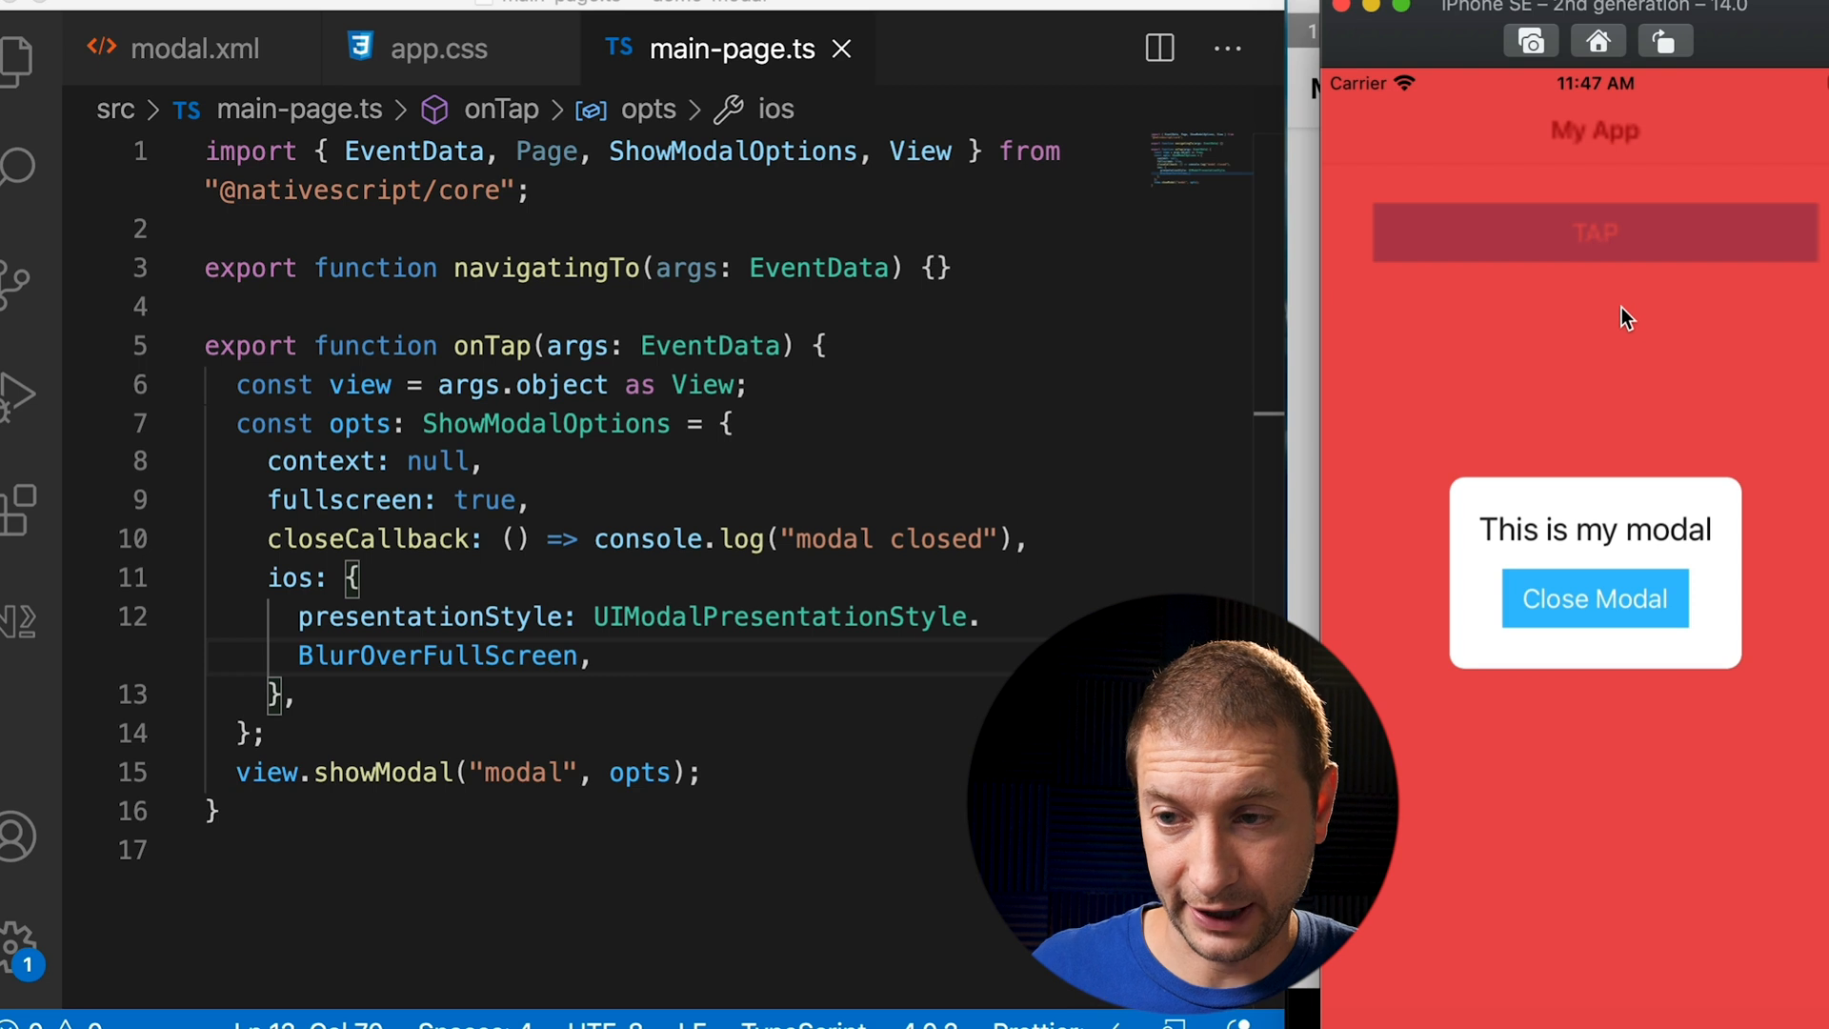
pyautogui.click(1550, 606)
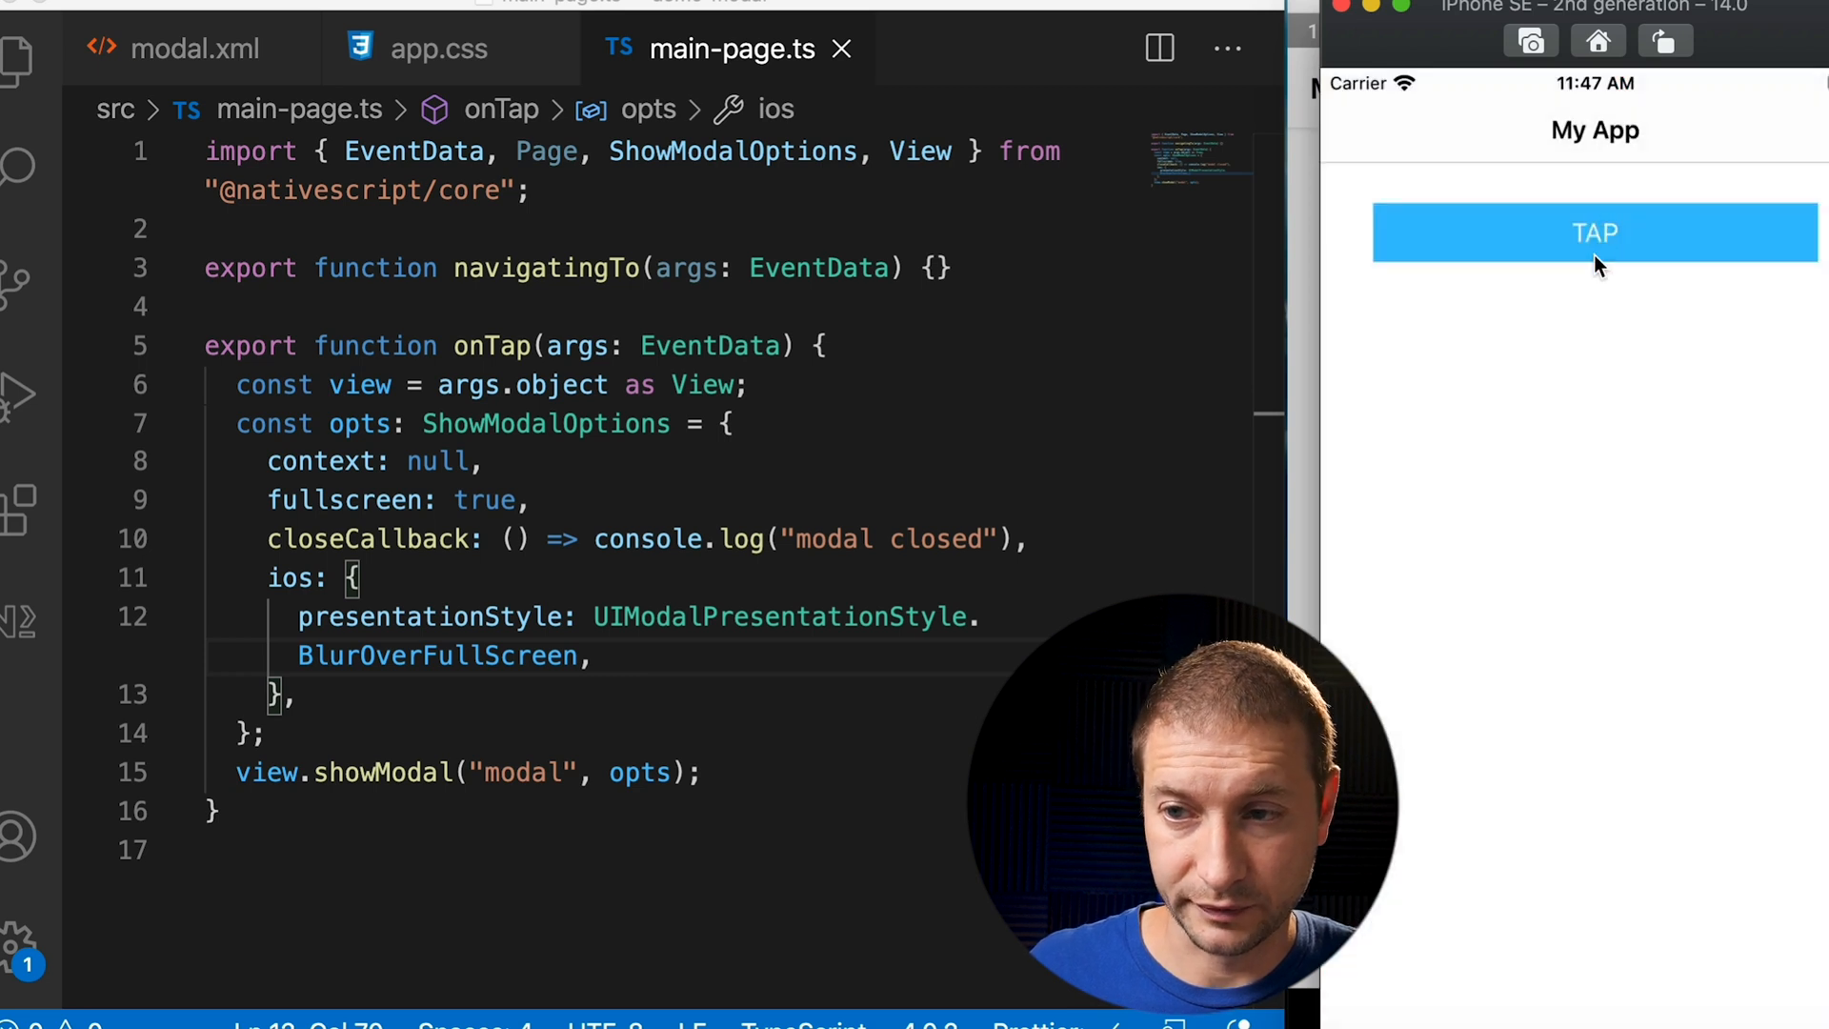
pyautogui.click(1604, 245)
pyautogui.click(1545, 593)
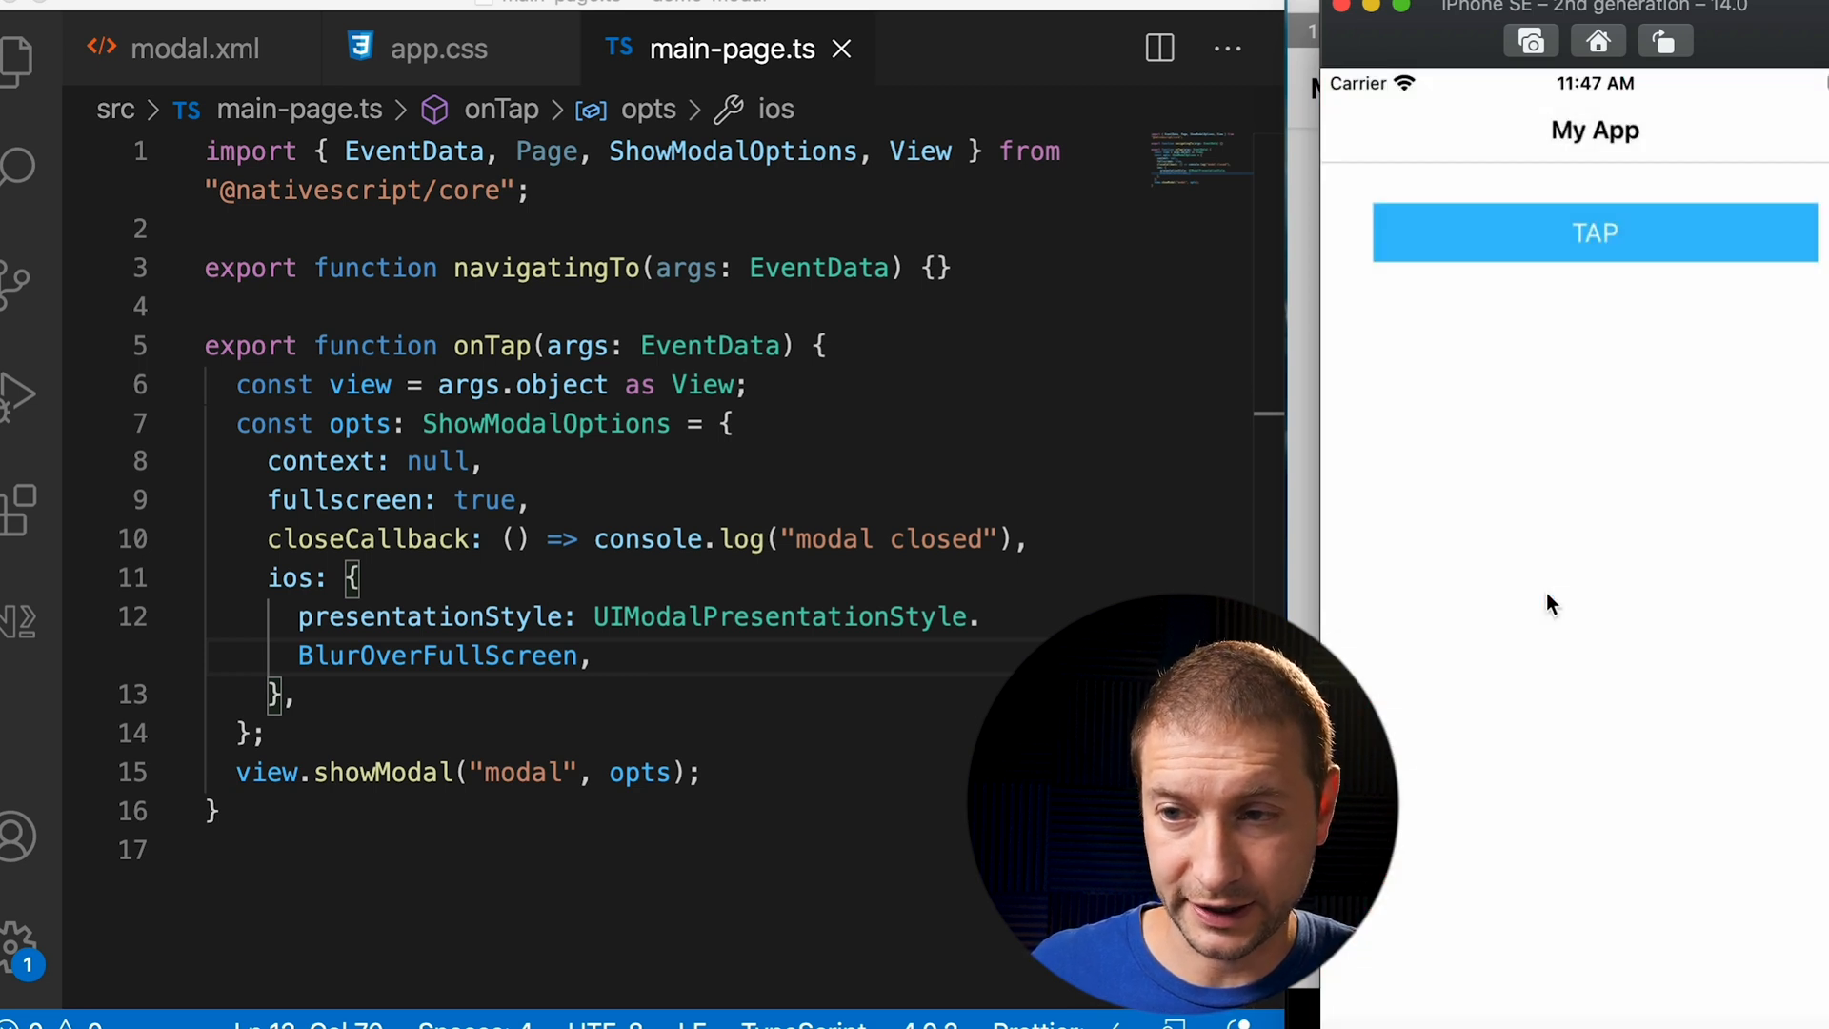
pyautogui.click(1631, 218)
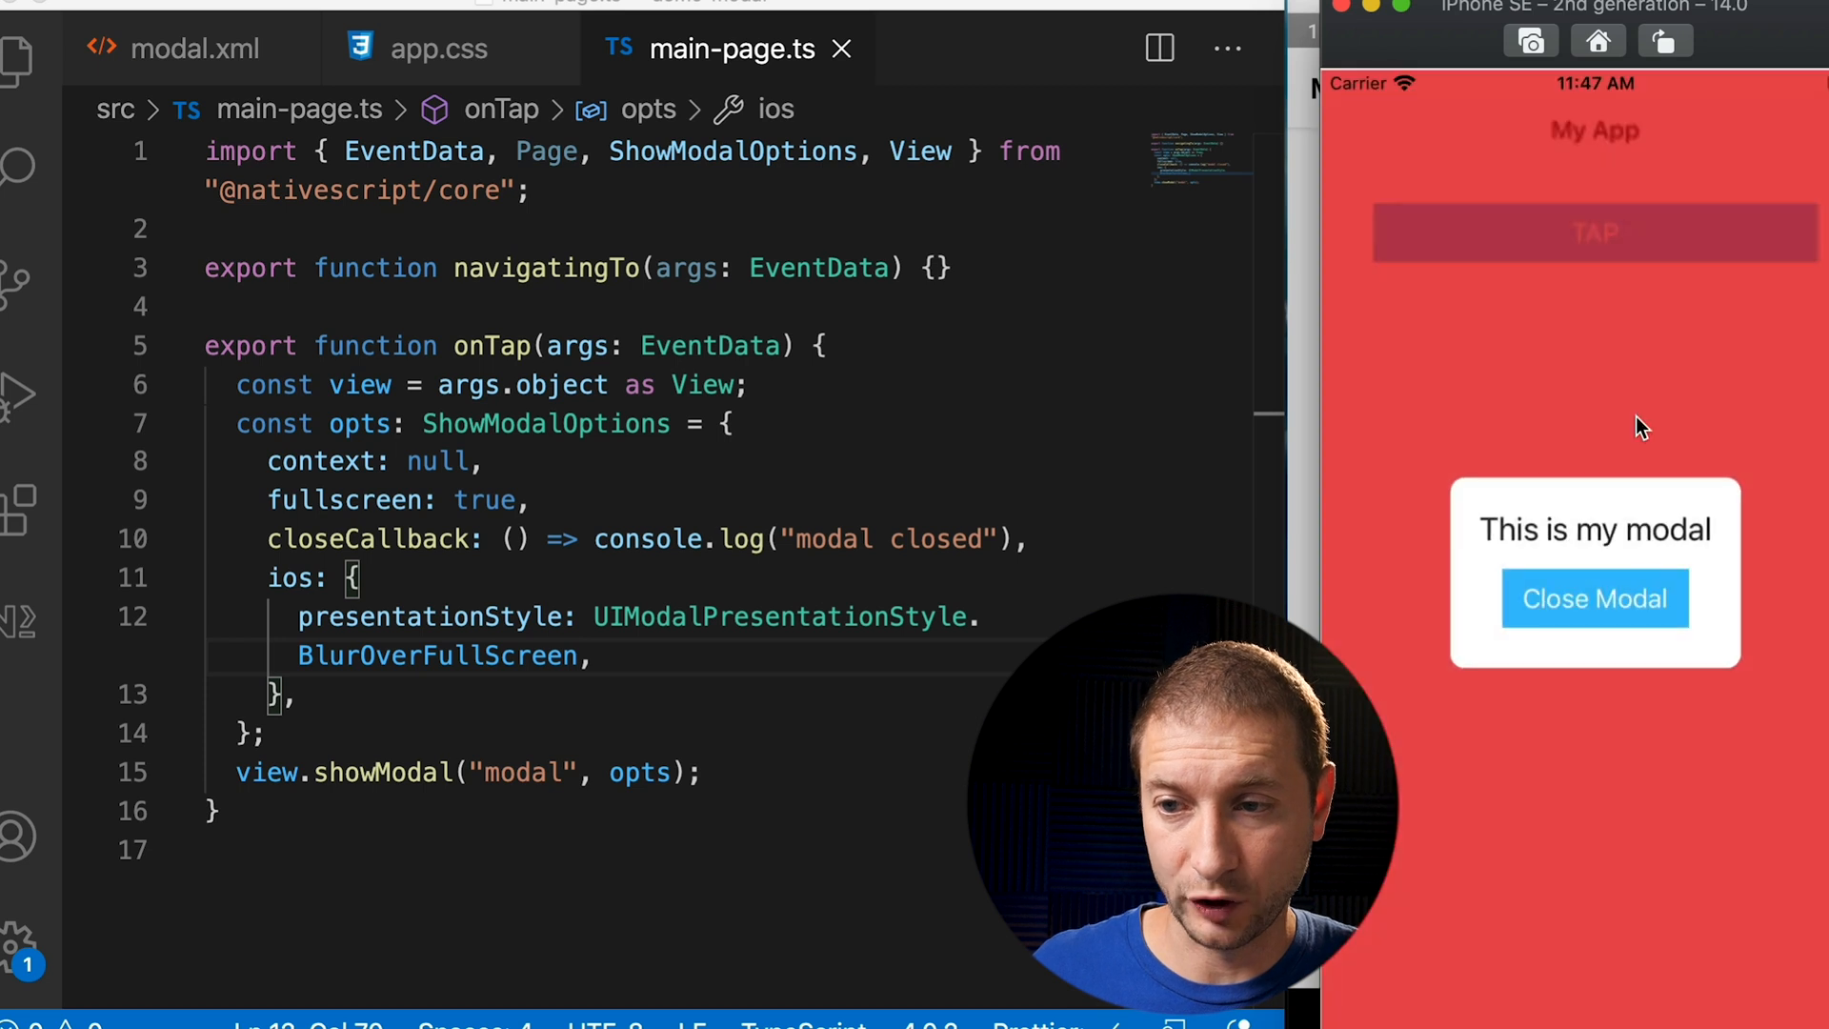
pyautogui.click(1630, 598)
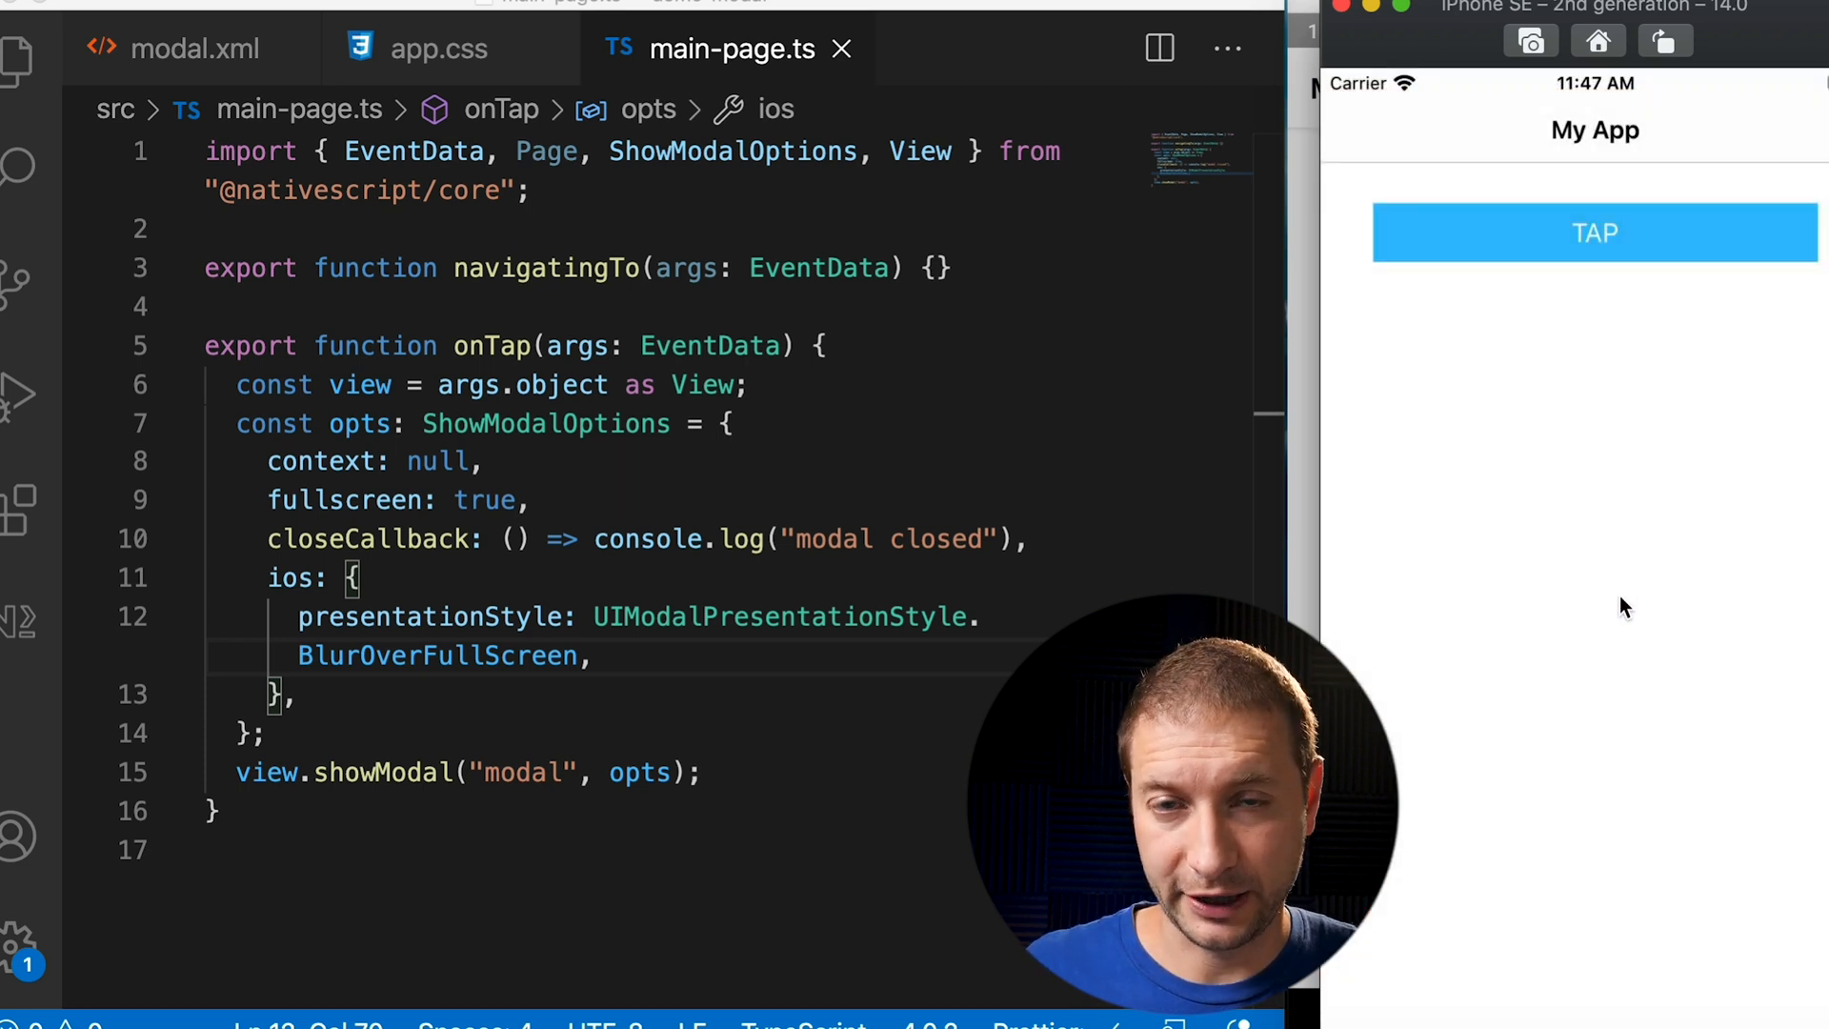
pyautogui.click(1609, 249)
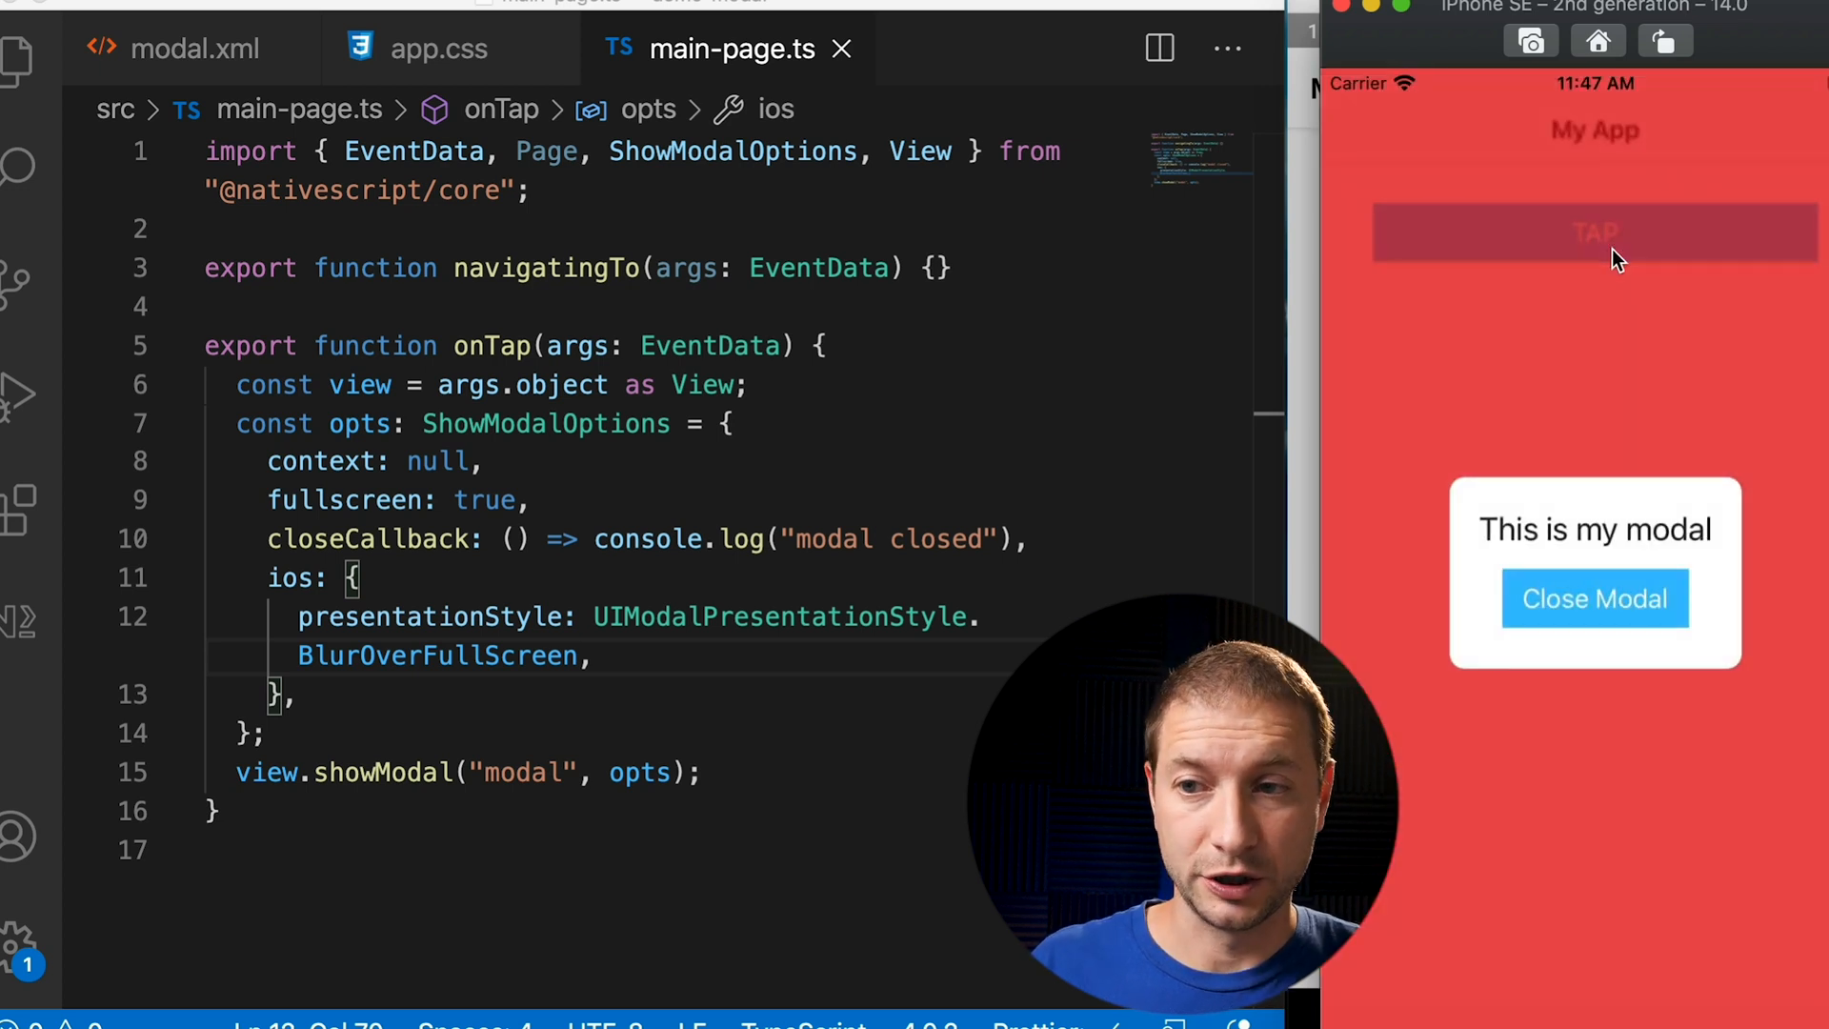